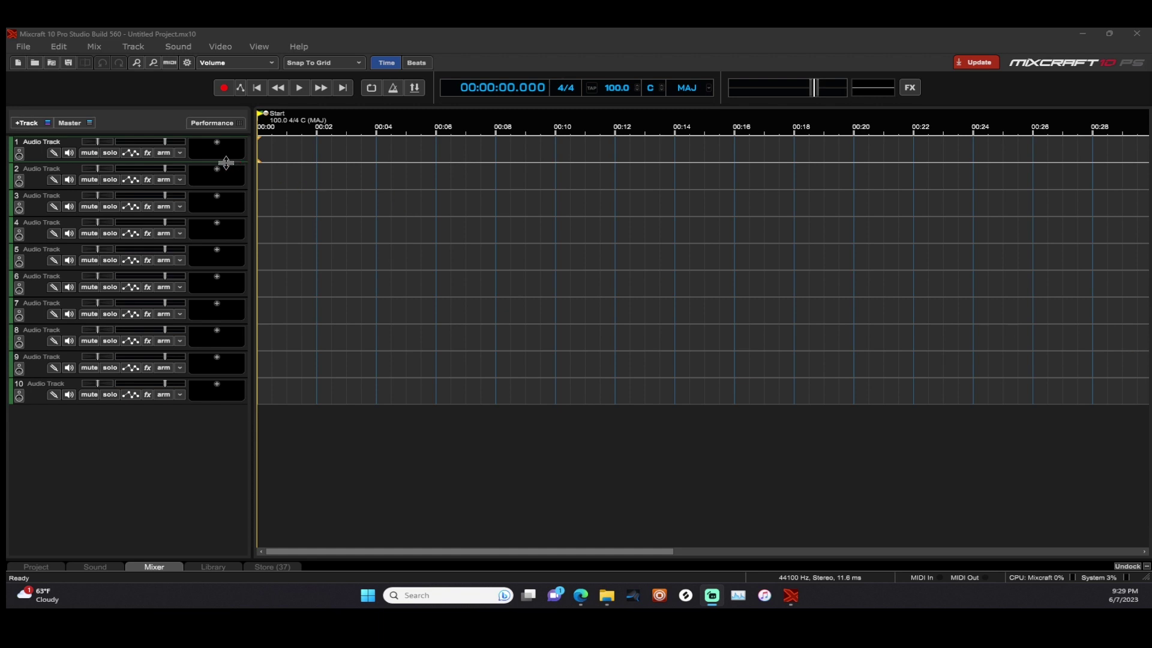
Enlarge track 1 and import the IRL 75Bpm 2022 beat from File Explorer onto the start of that track.
drag(225, 162, 217, 228)
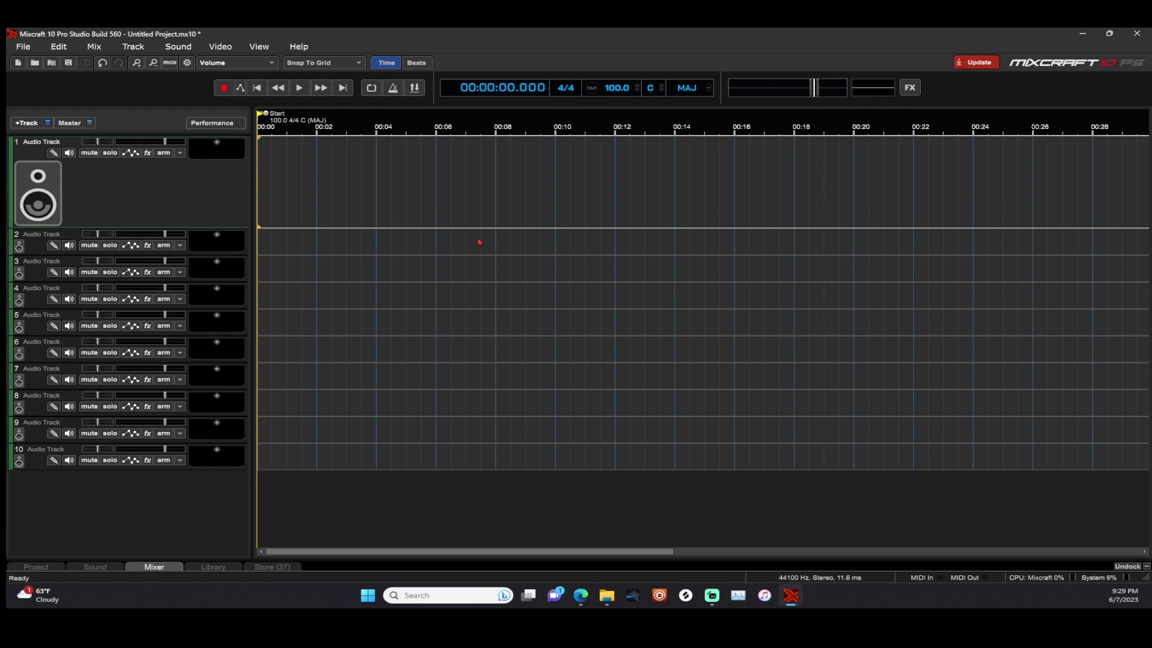
click(605, 597)
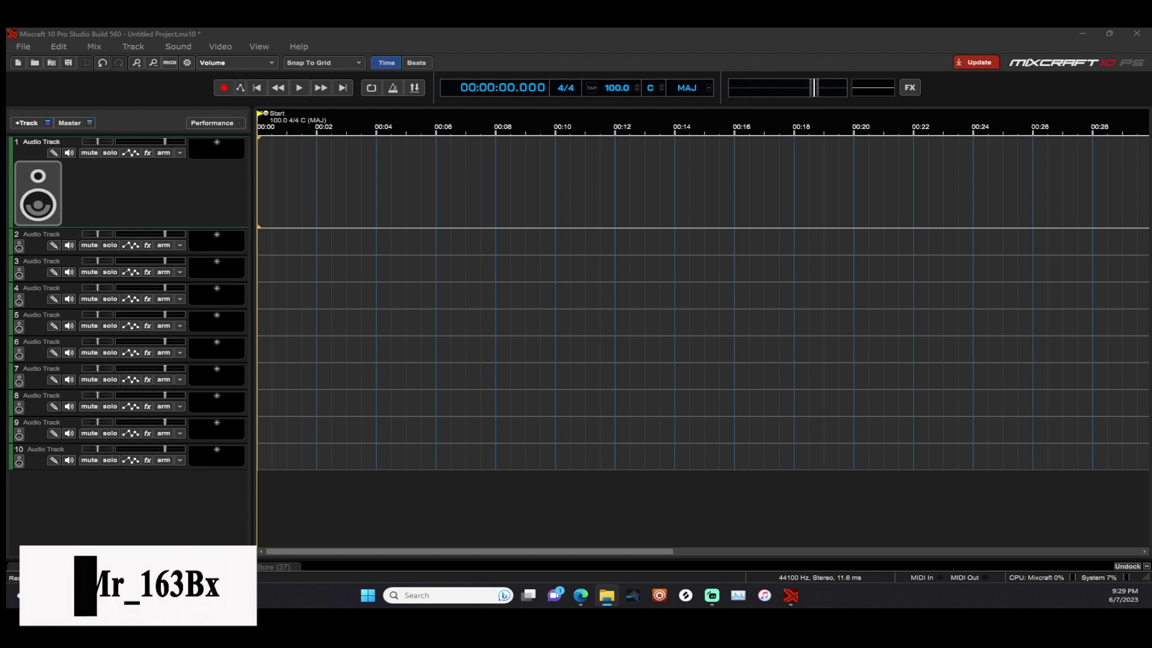
drag(750, 147, 234, 193)
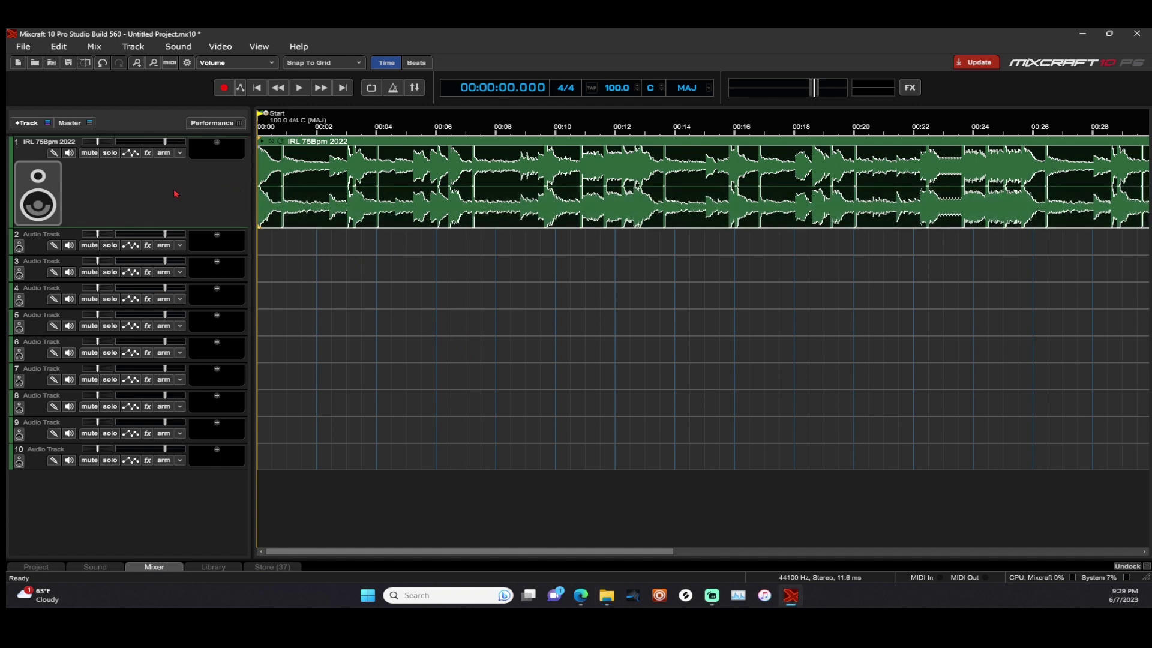
Preview the imported beat for a few seconds and delete the clip from track 1.
key(space)
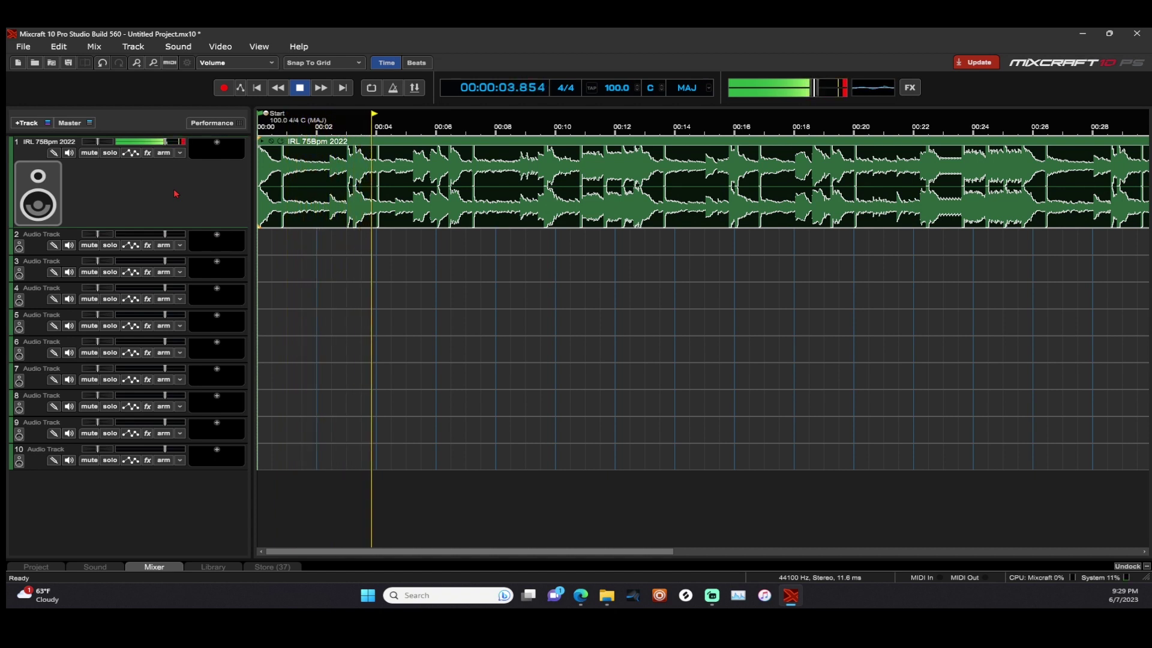
key(space)
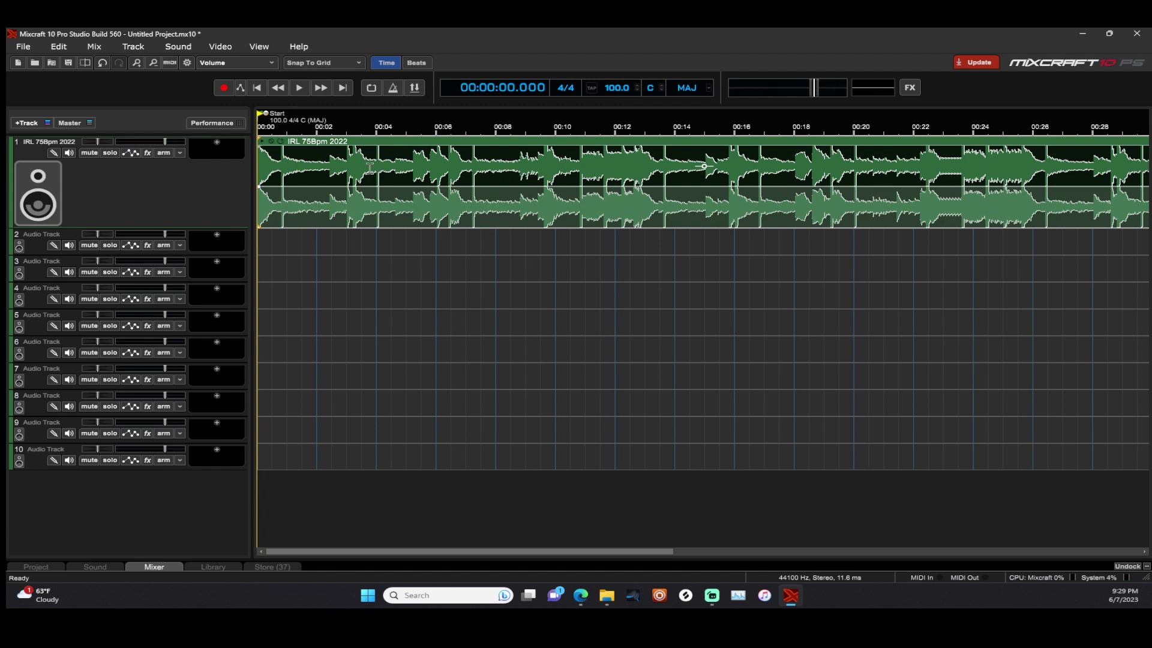
click(329, 145)
key(Delete)
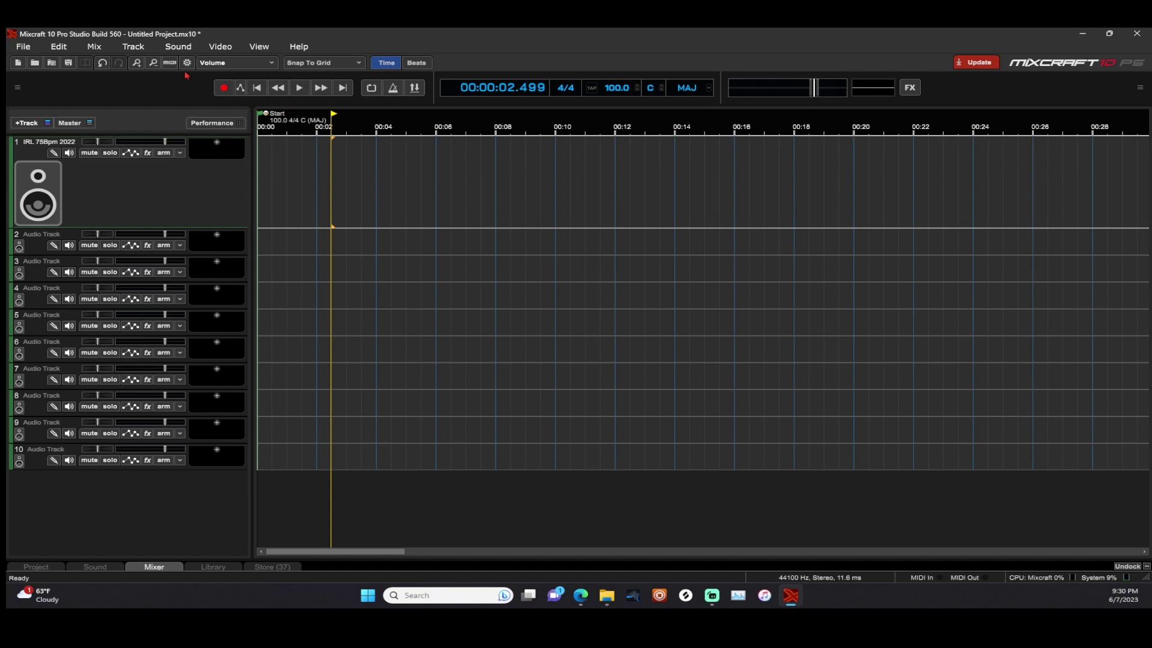
Add the sound file IRL 75Bpm 2022 from the DTR Buzz folder to track 1, with clip and playhead at the project start.
click(178, 46)
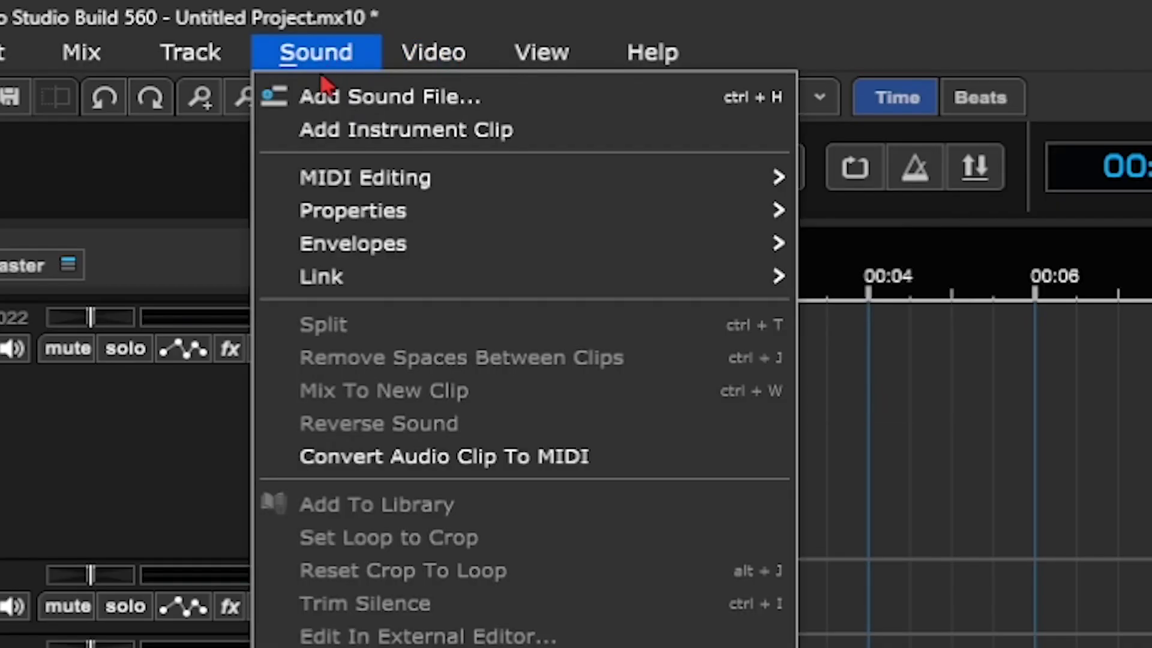
click(390, 99)
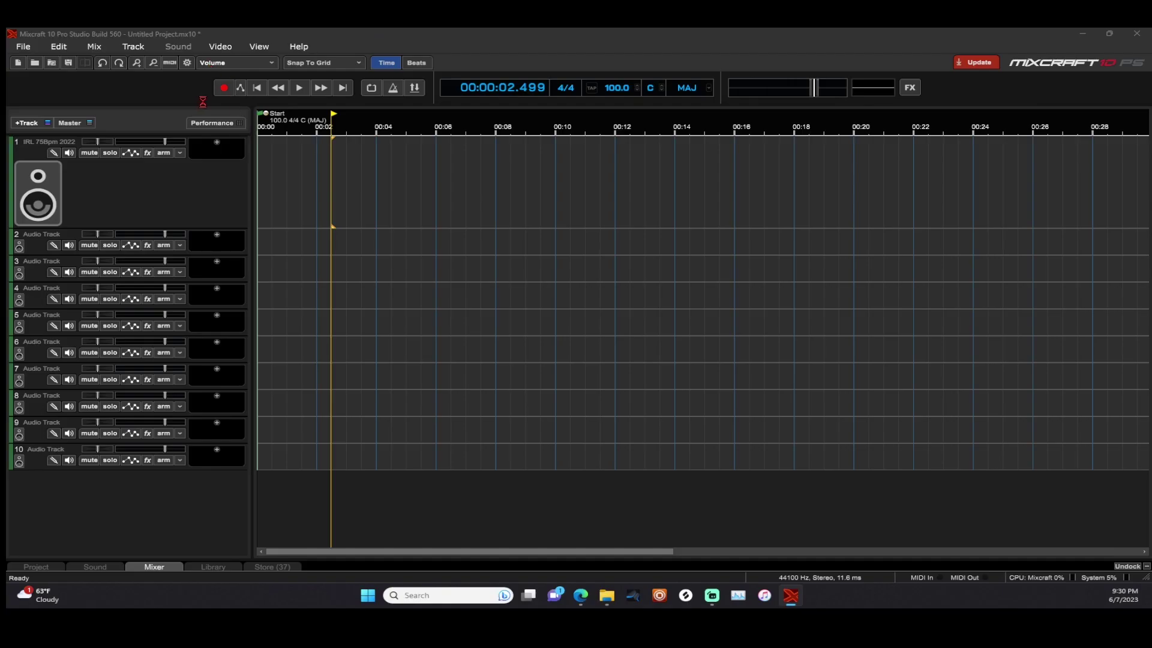
click(540, 186)
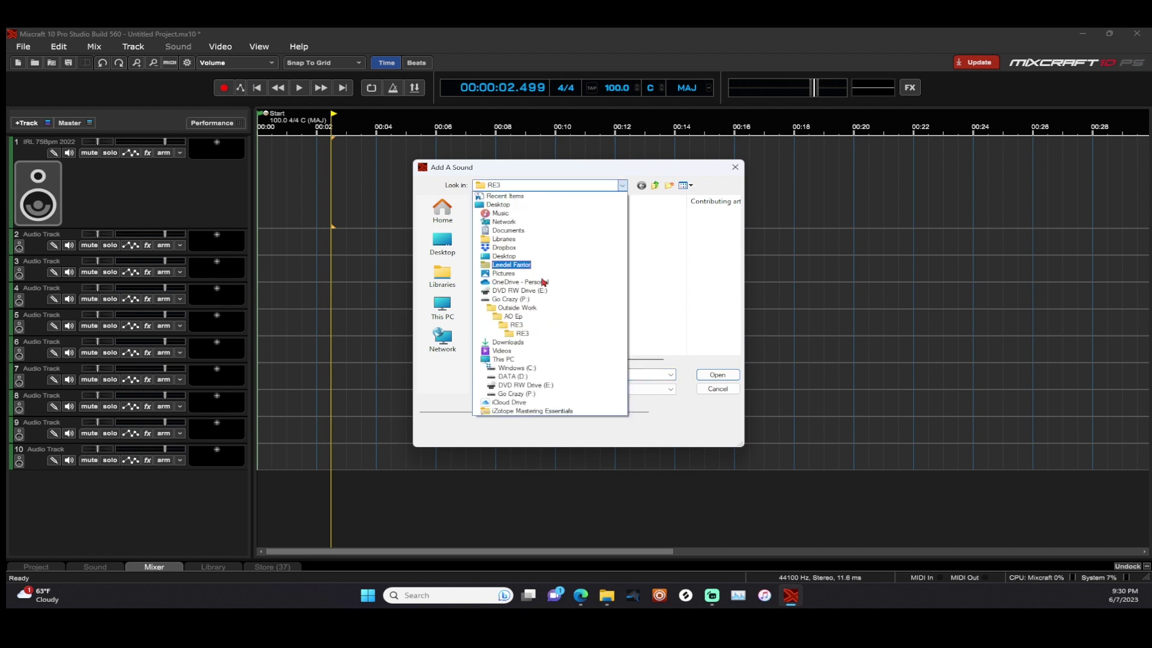
click(515, 300)
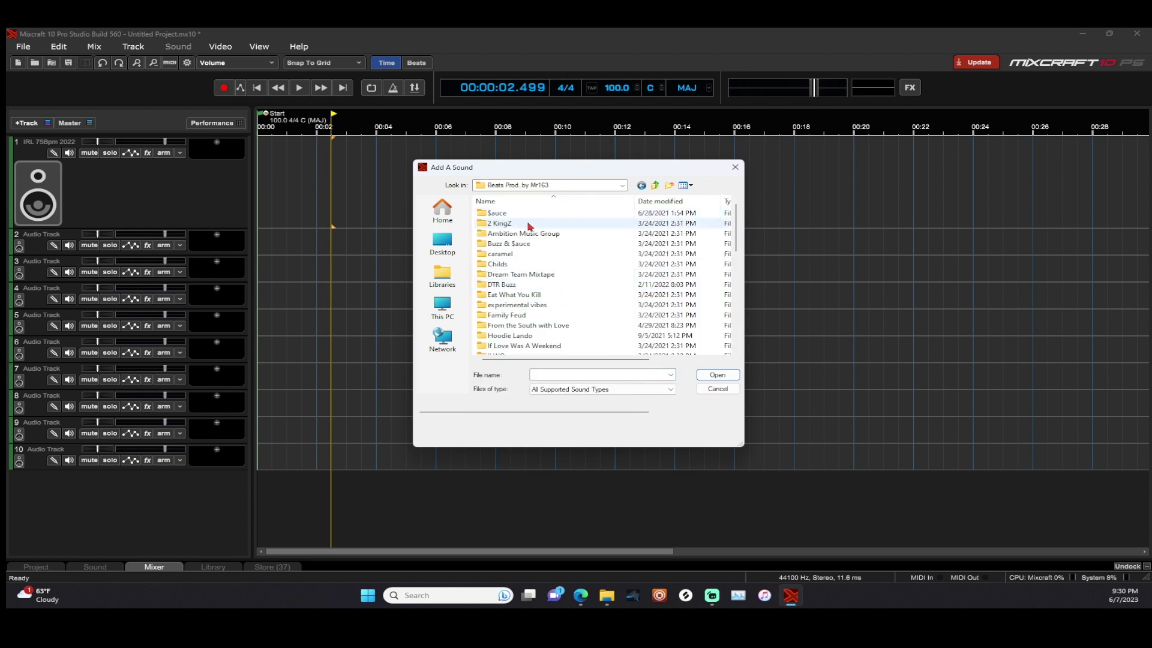
double_click(514, 286)
double_click(492, 223)
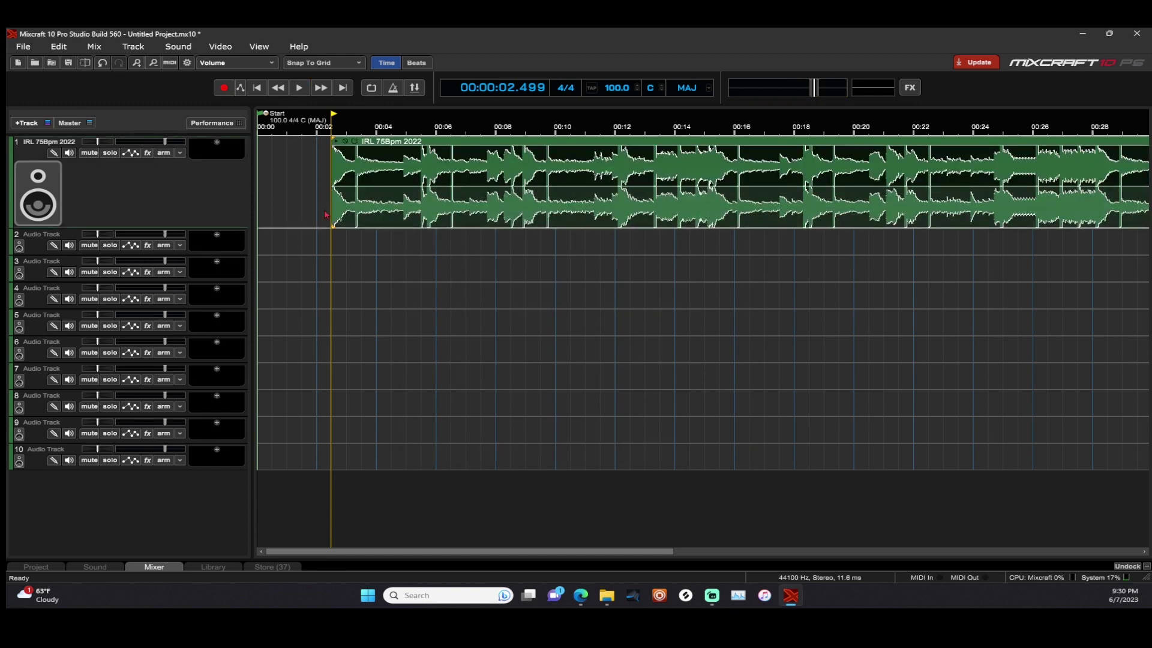
drag(329, 218, 251, 160)
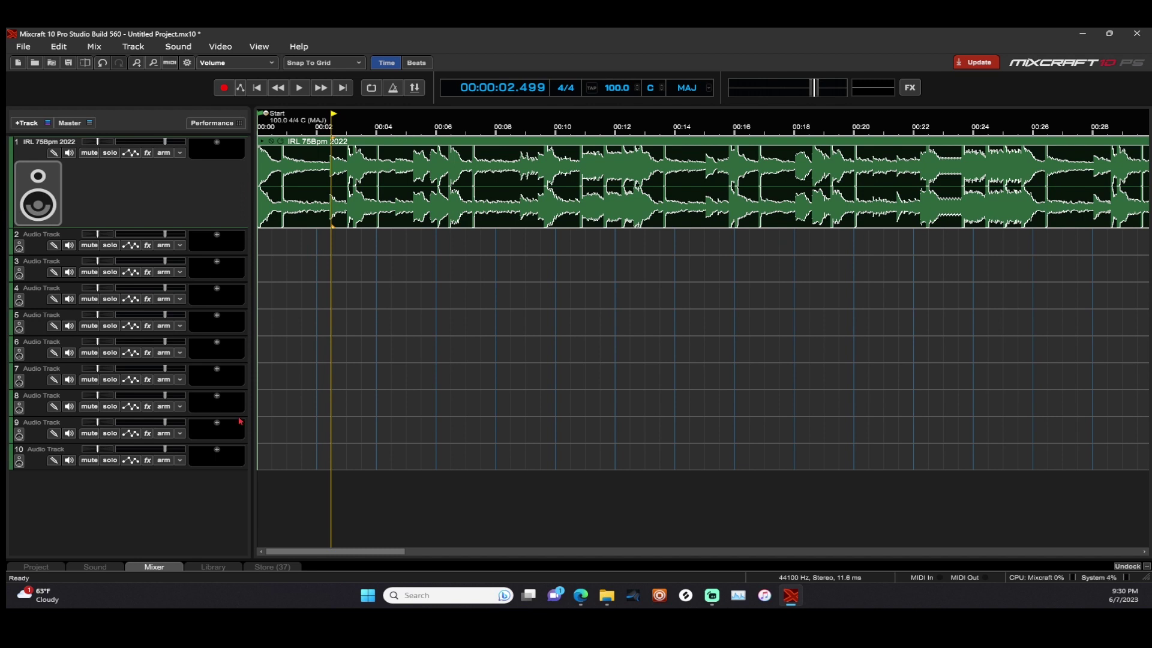
click(258, 91)
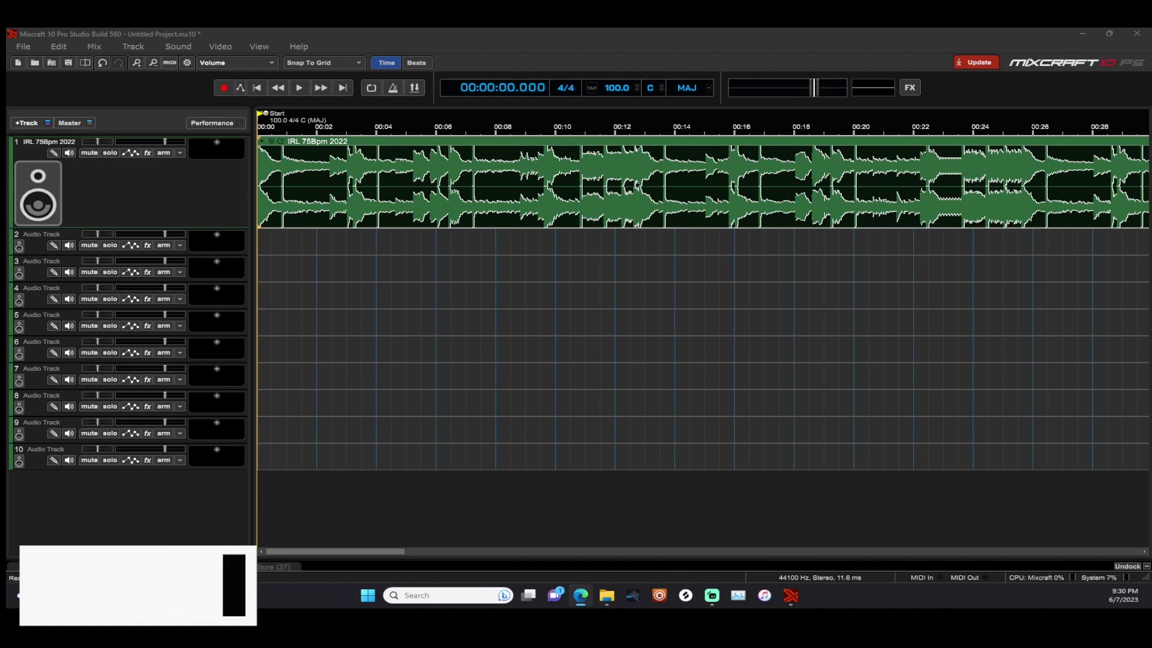
Switch to the Edge browser and open Tunebat's Key & BPM Finder.
click(580, 595)
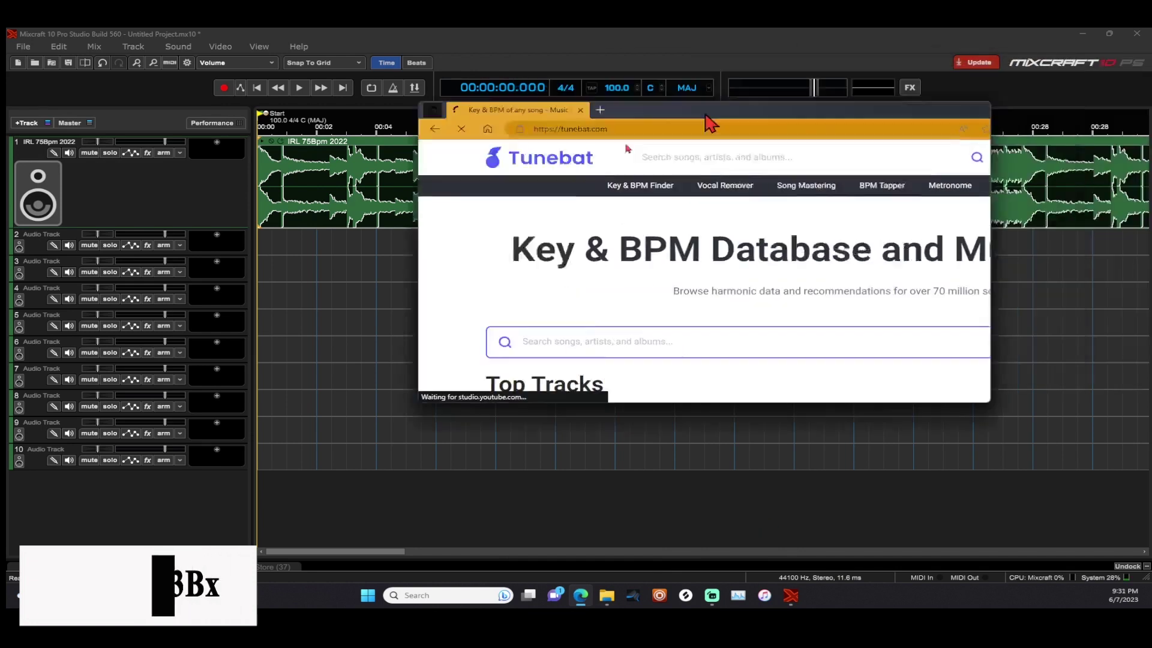
click(727, 180)
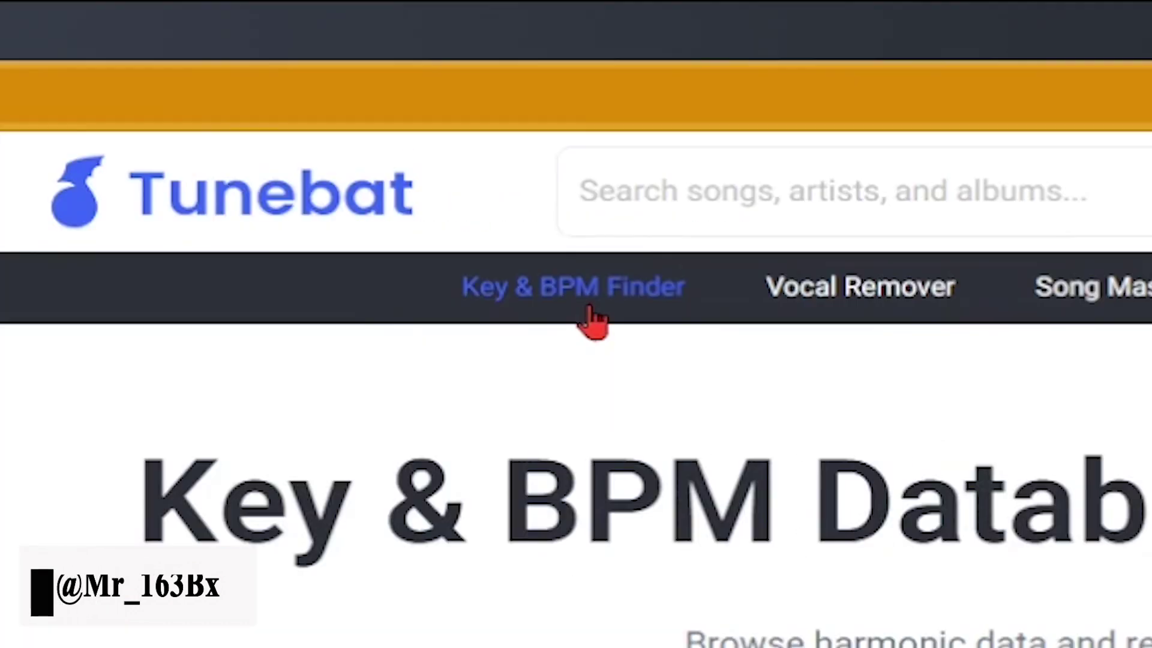
click(376, 116)
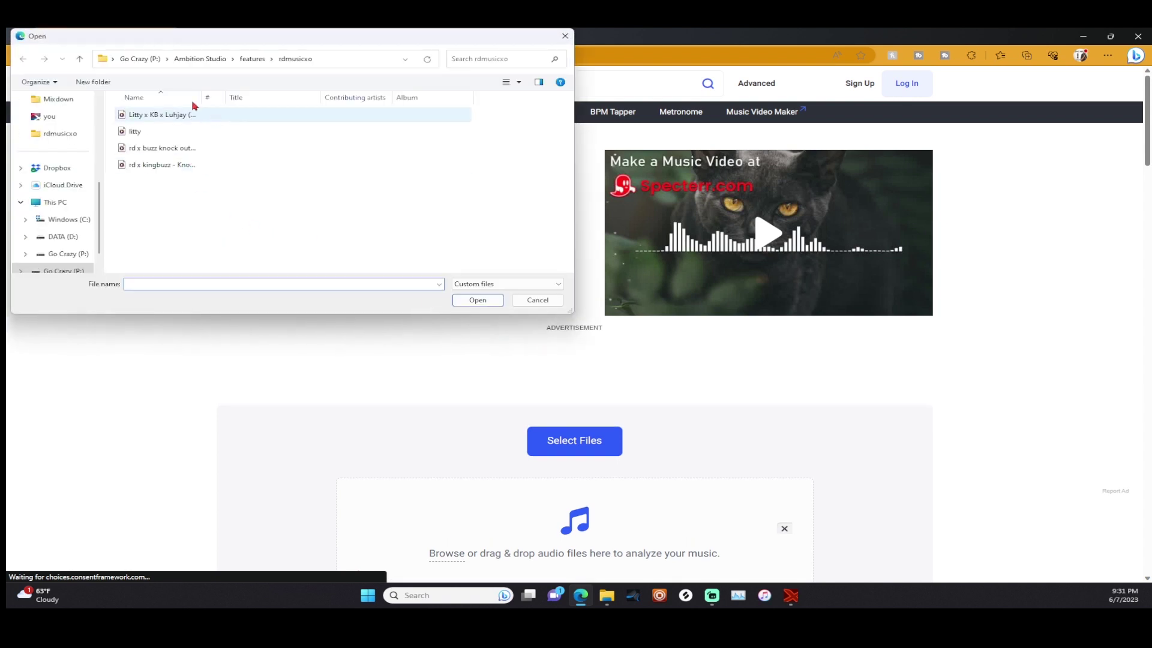
Upload IRL 75Bpm 2022 from Beats Prod. by Mr163 > DTR Buzz for analysis and view its key and BPM results.
click(138, 59)
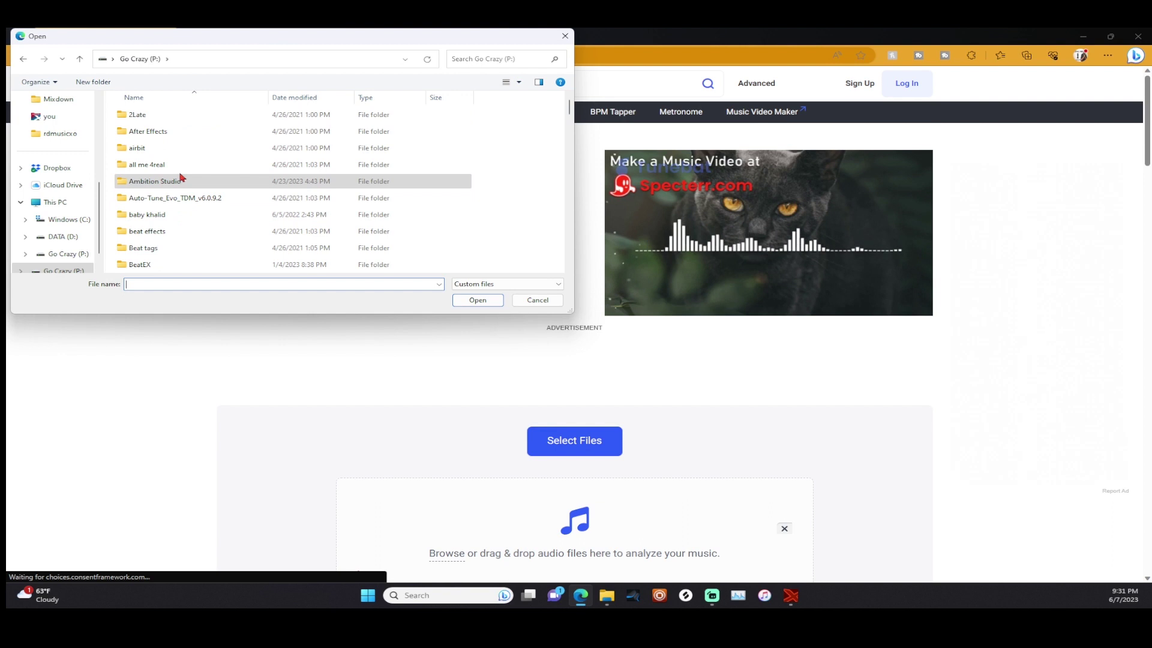
scroll(180, 180, down, 1)
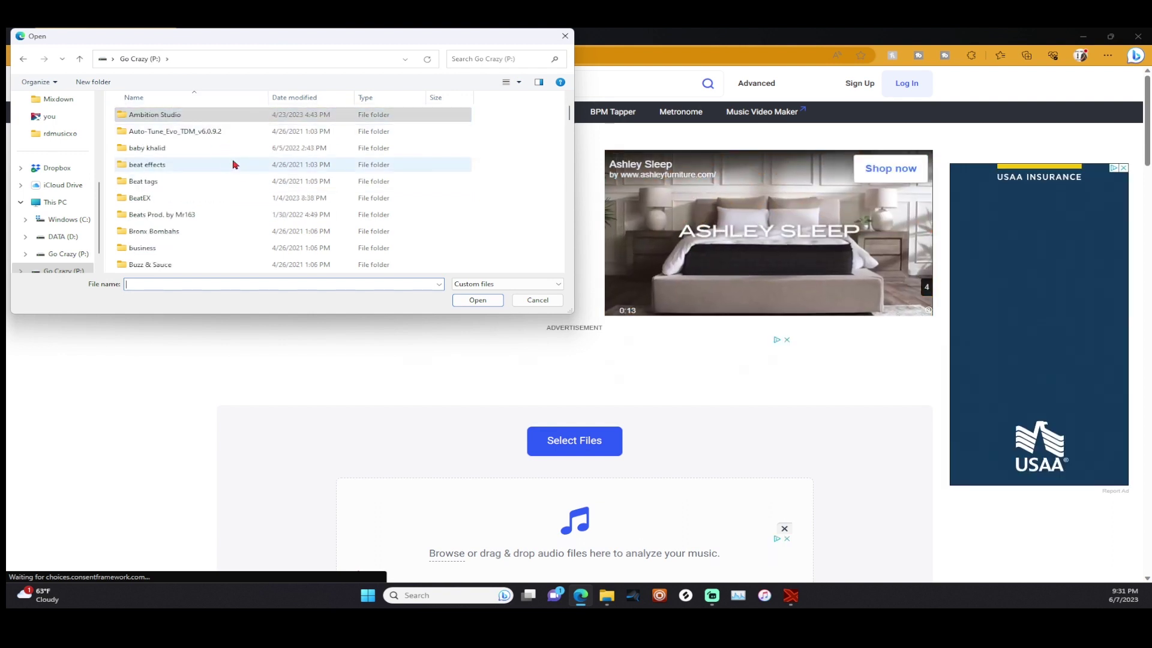
double_click(174, 214)
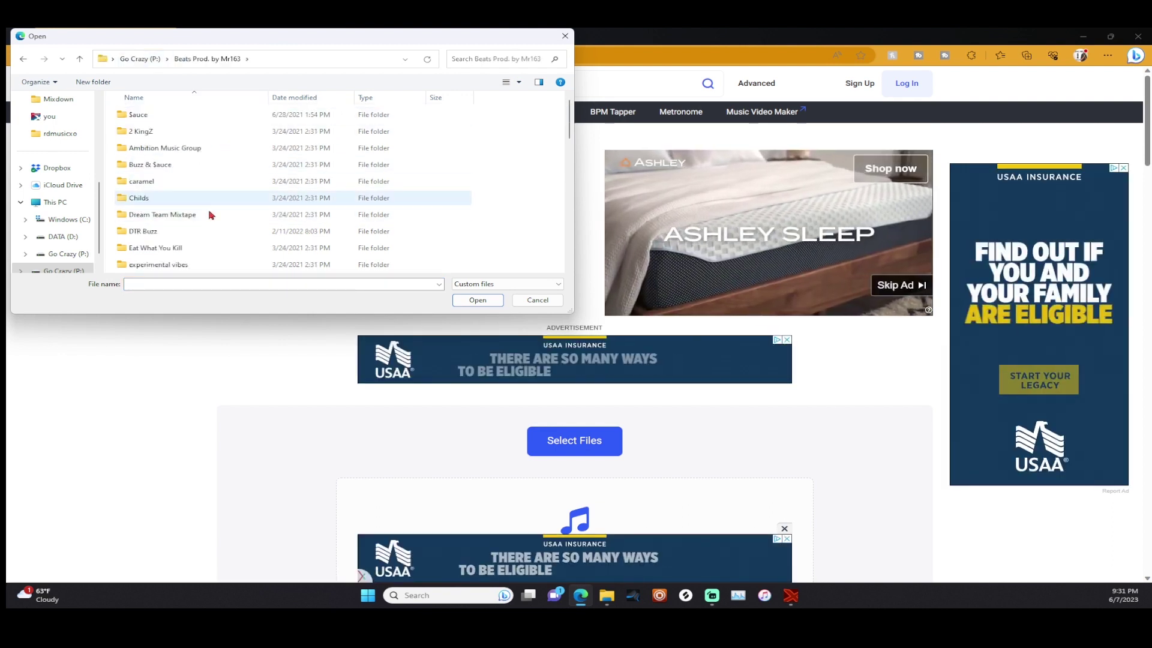
double_click(176, 231)
click(177, 116)
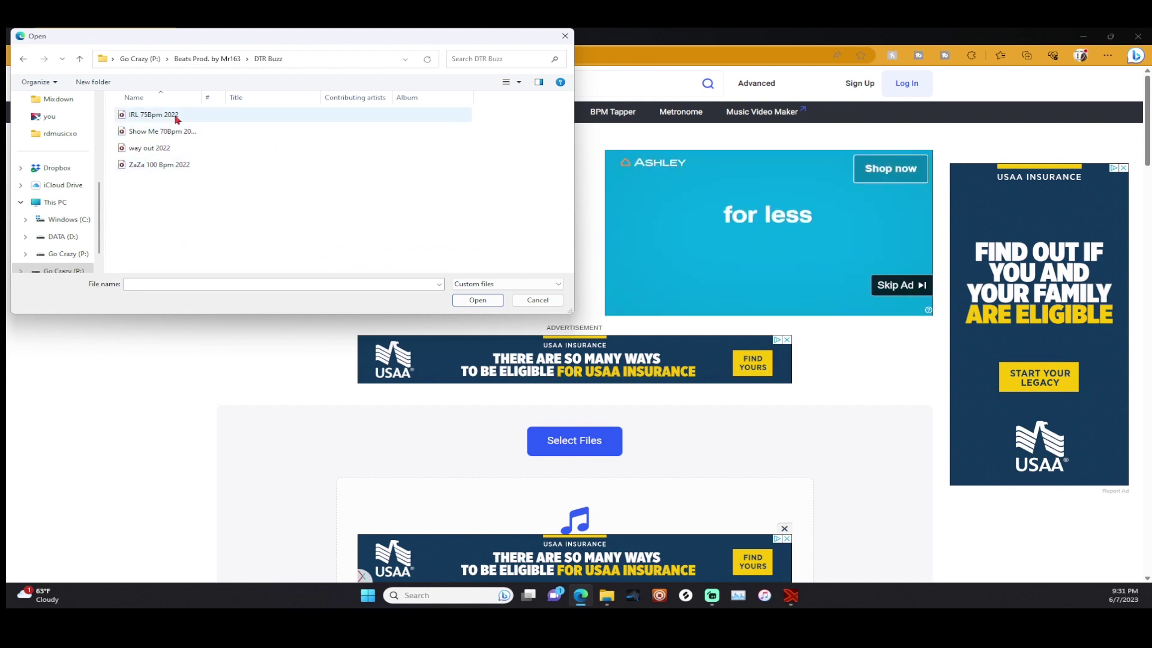
double_click(178, 115)
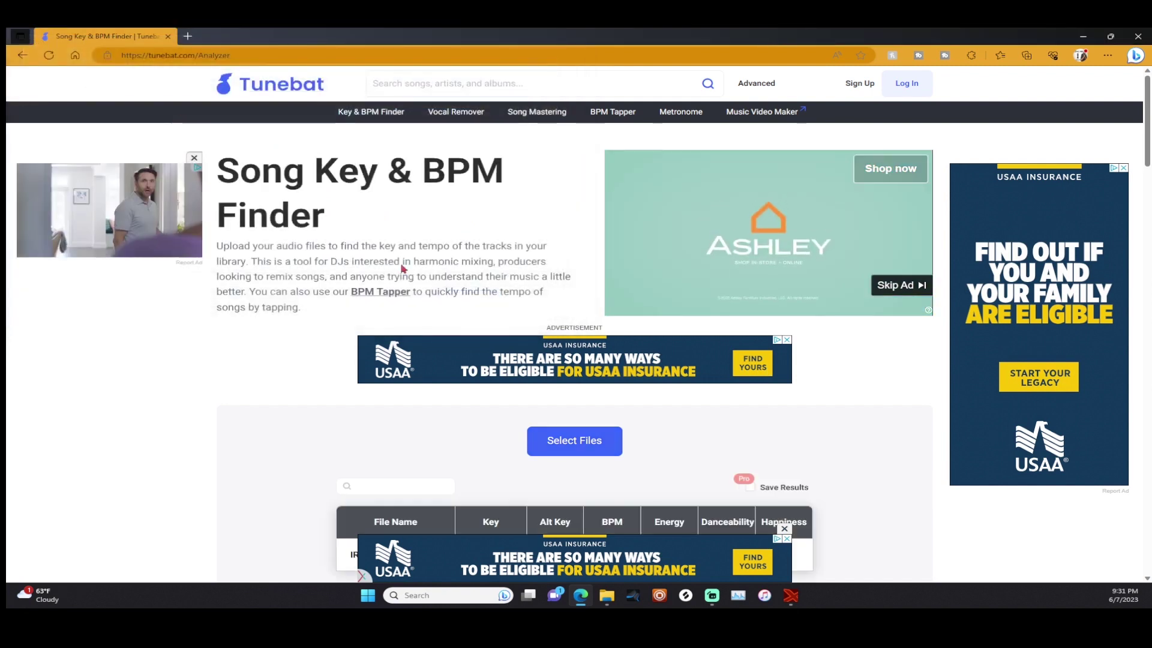
drag(1146, 107, 1148, 207)
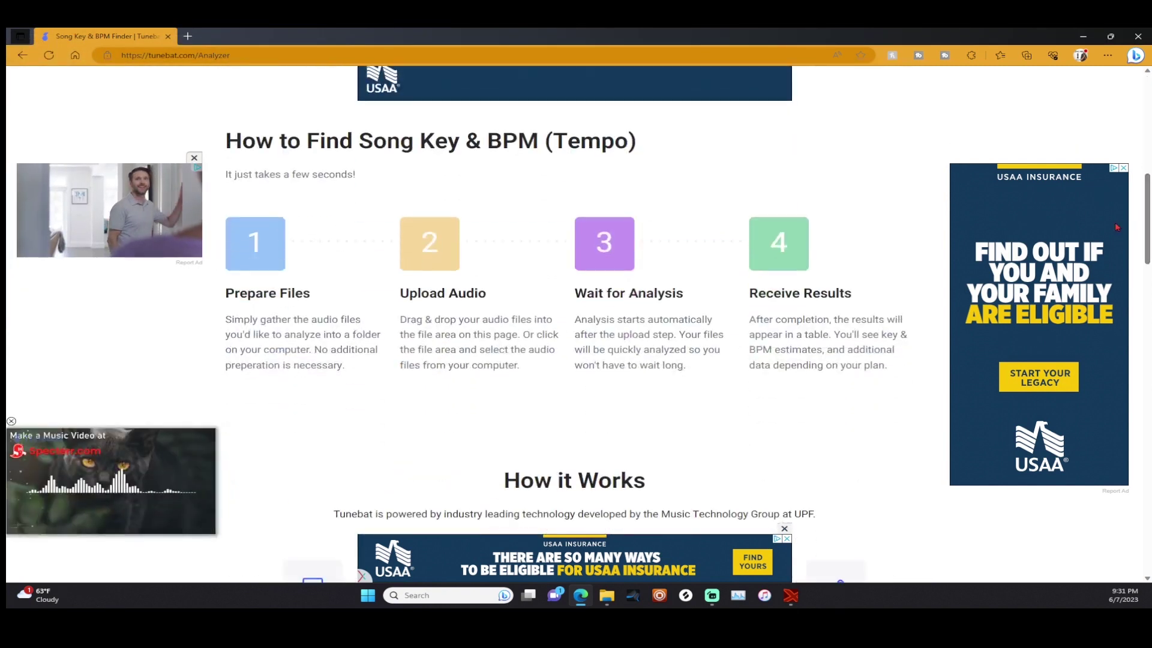
scroll(477, 292, up, 5)
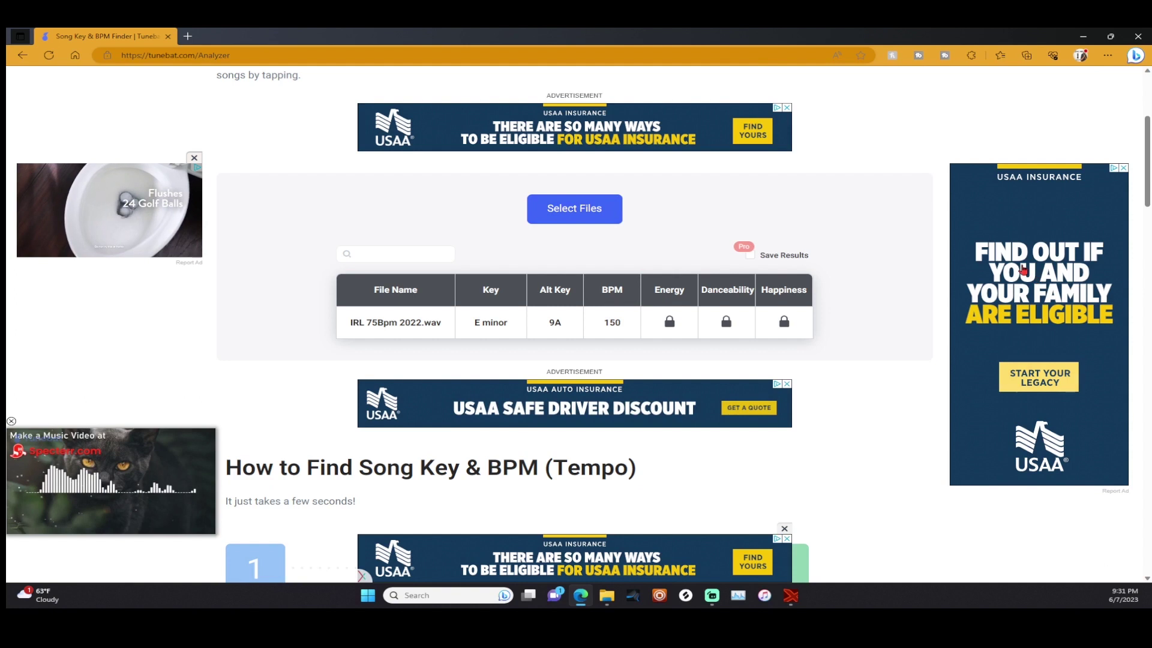
Switch back to Mixcraft and set the project tempo to 150 BPM and the project key to E minor.
key(alt+Tab)
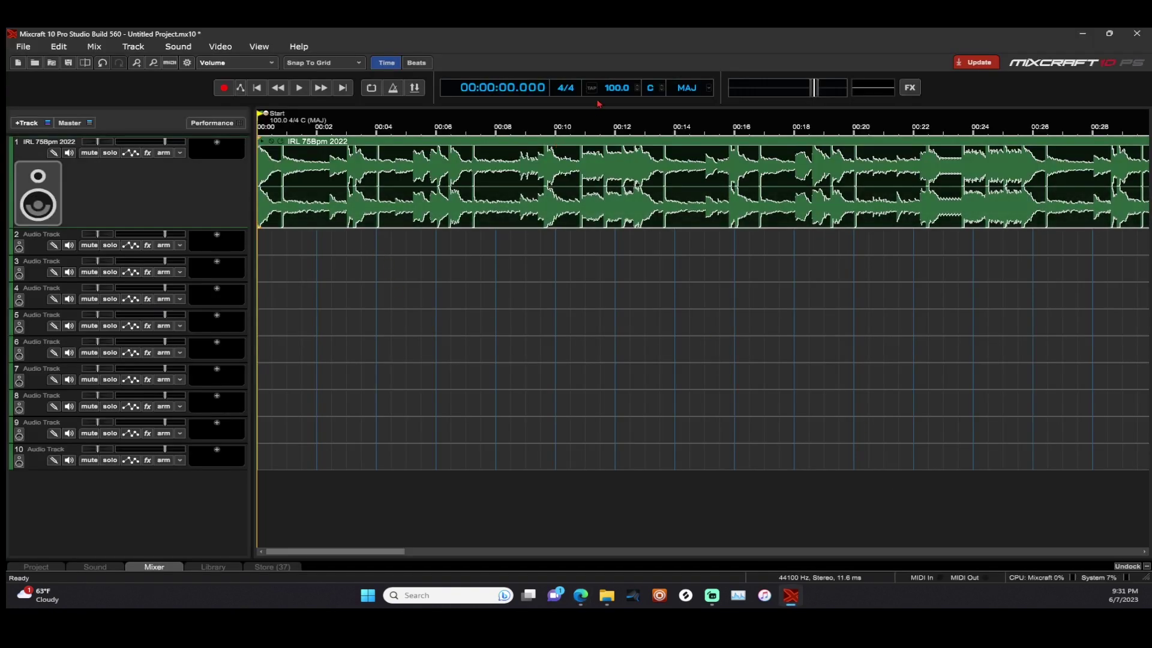
text(15)
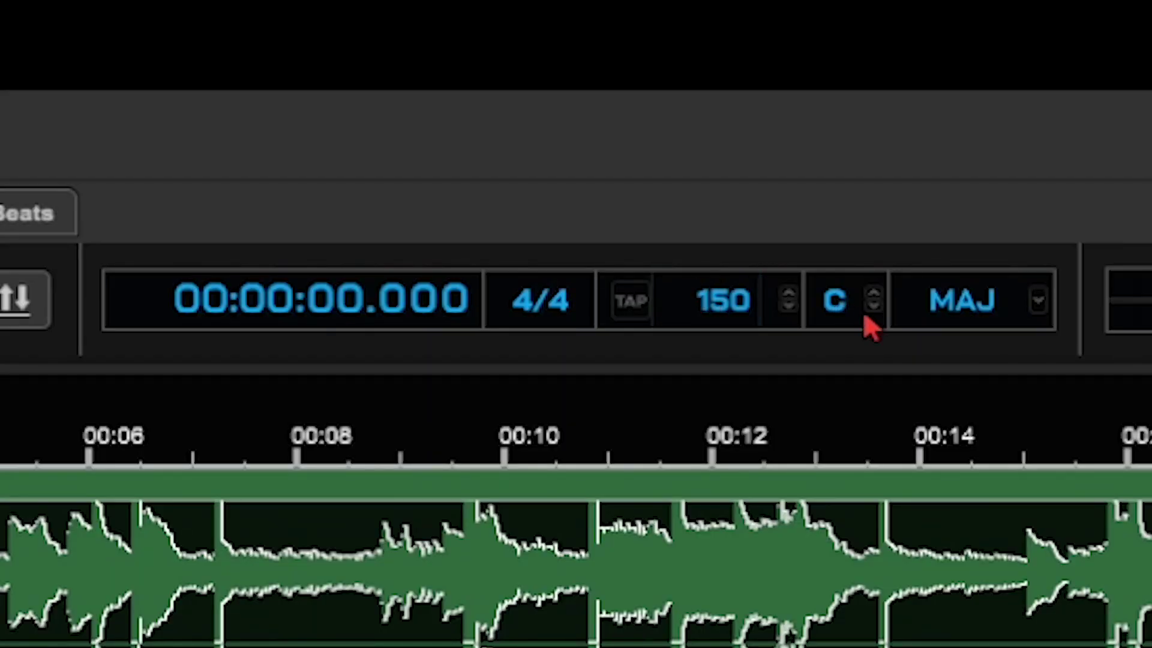
text(0)
click(1040, 303)
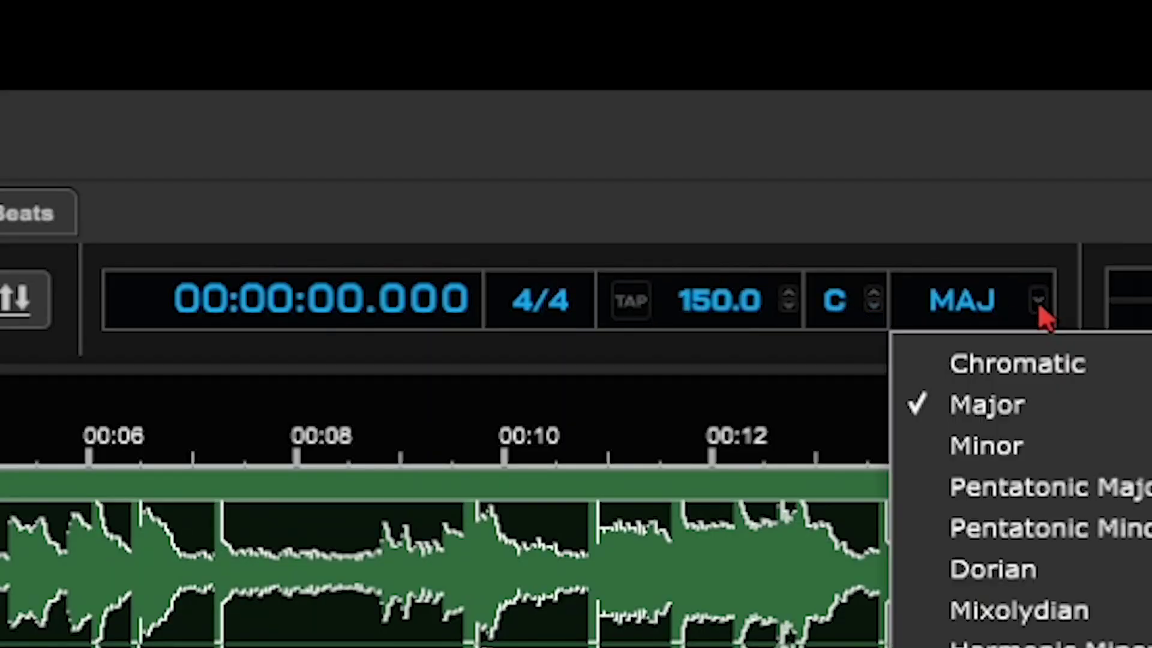
click(1015, 447)
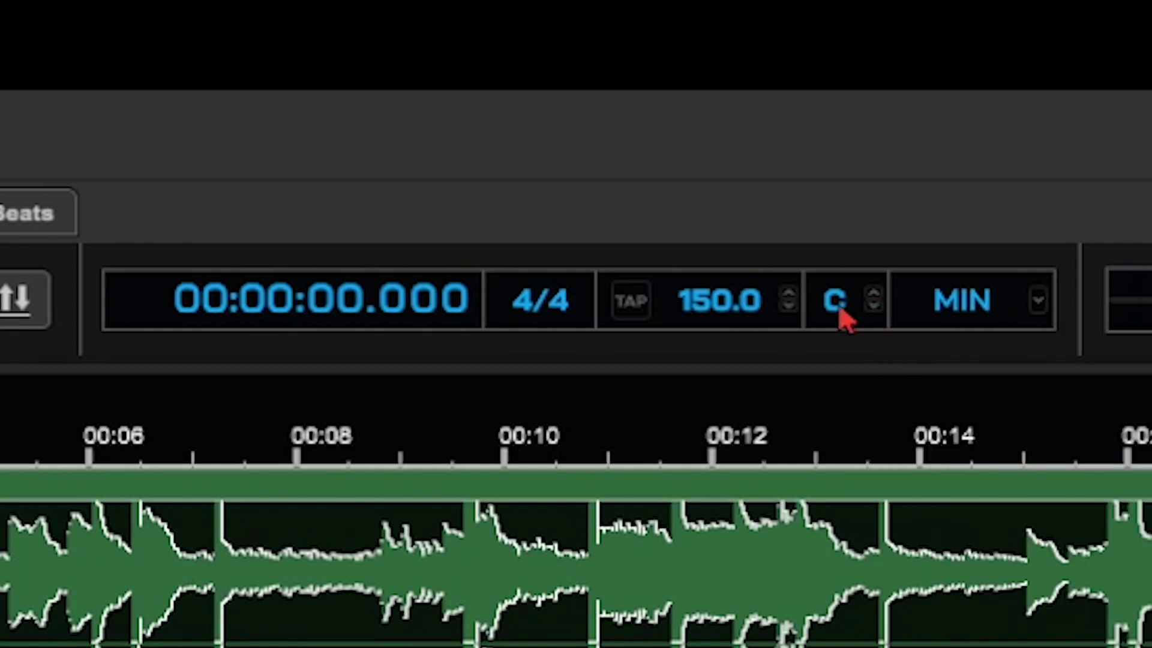
click(838, 307)
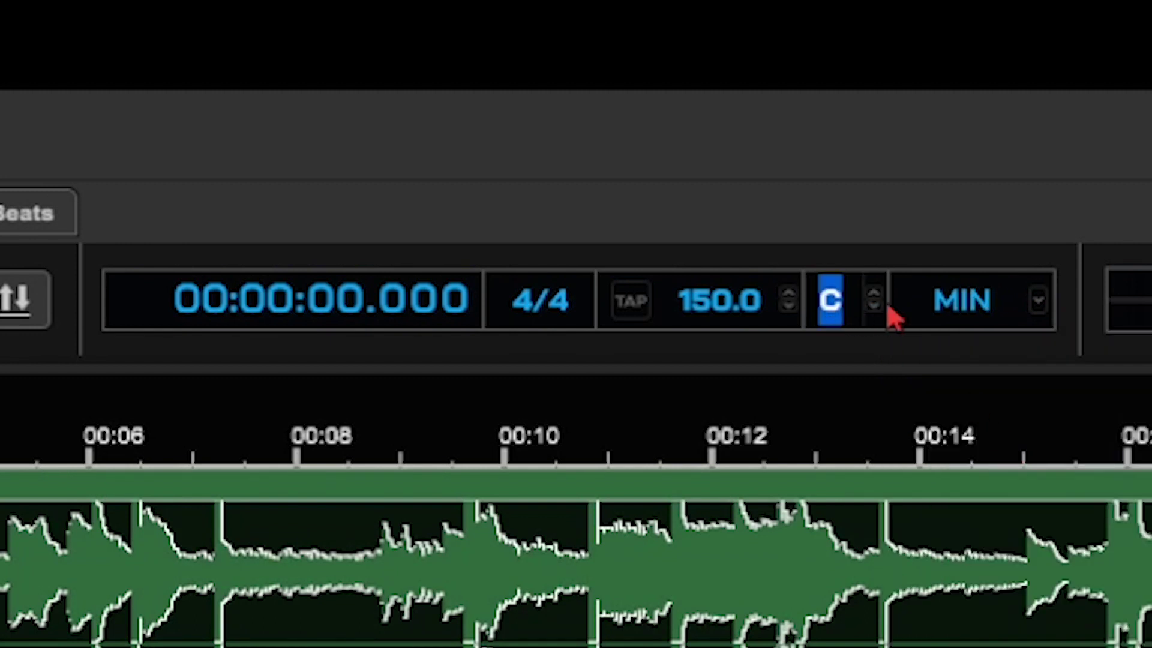
text(e)
key(Return)
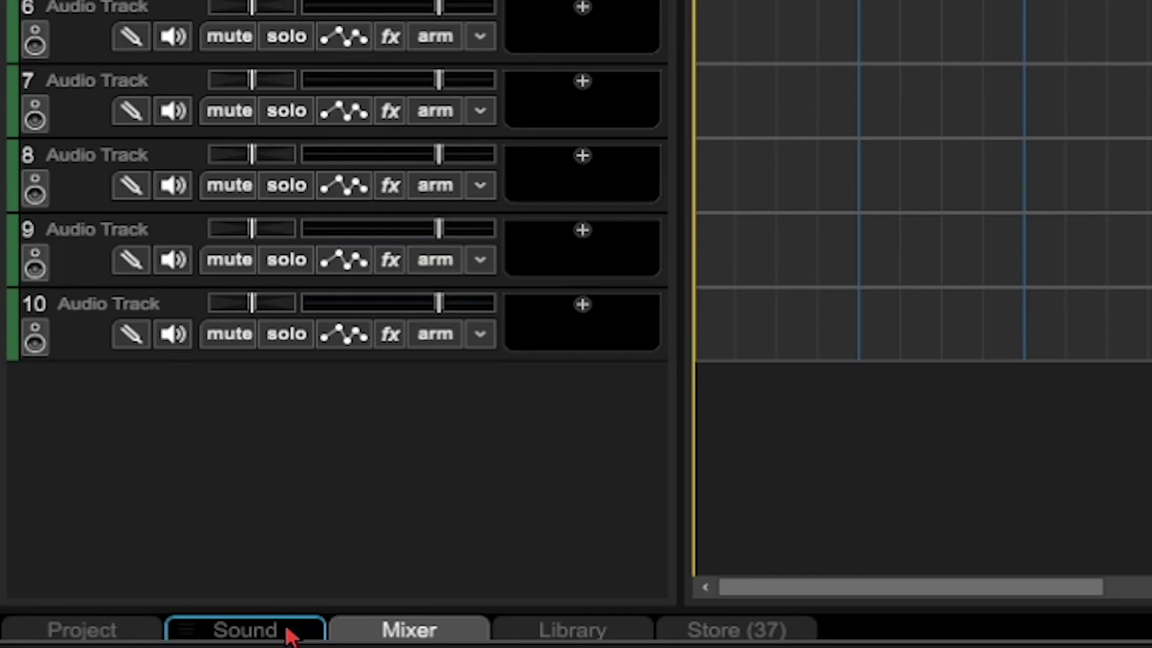
Make the IRL 75Bpm 2022 clip use the project tempo, with an original clip tempo of 150 BPM.
click(116, 569)
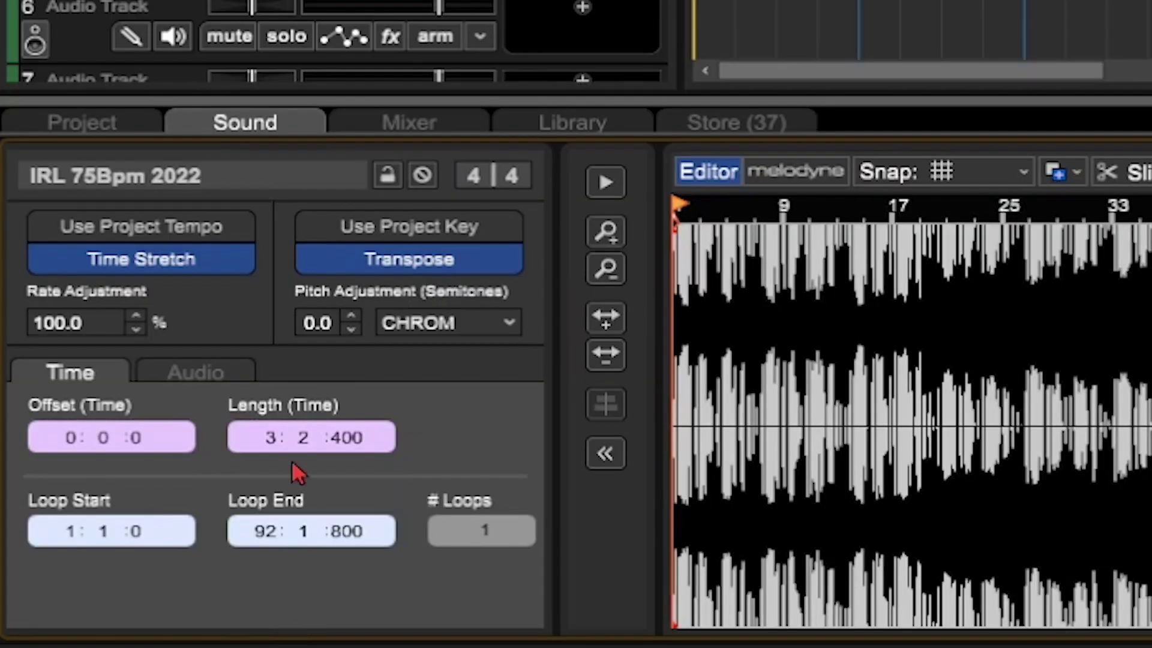
click(206, 226)
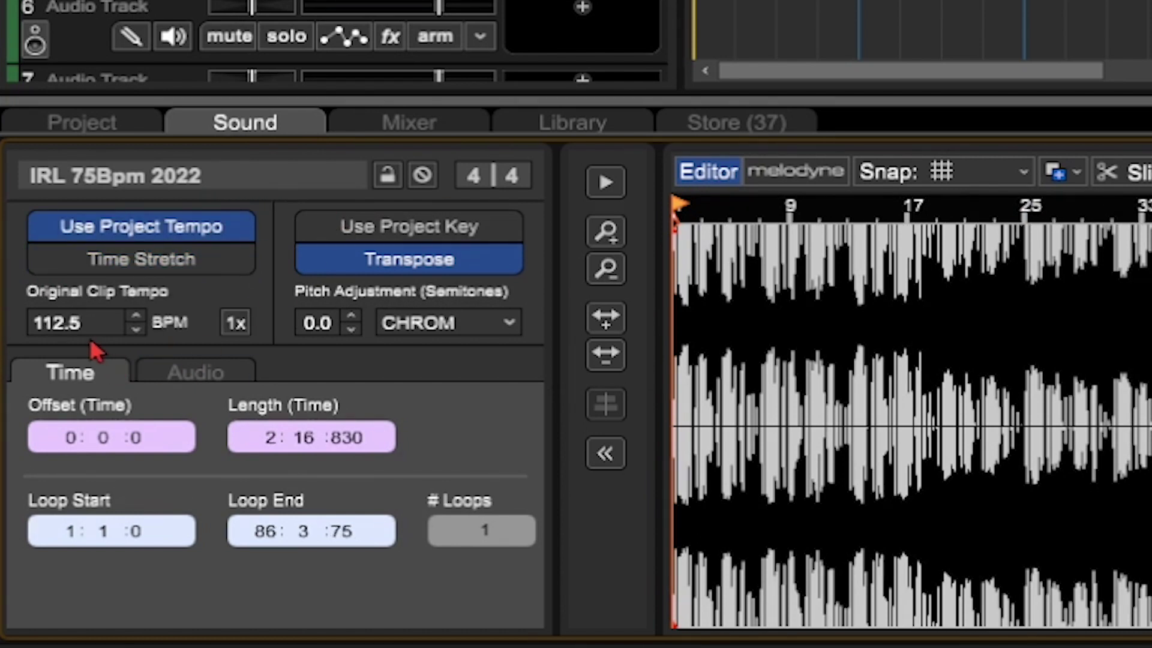
click(71, 320)
text(150)
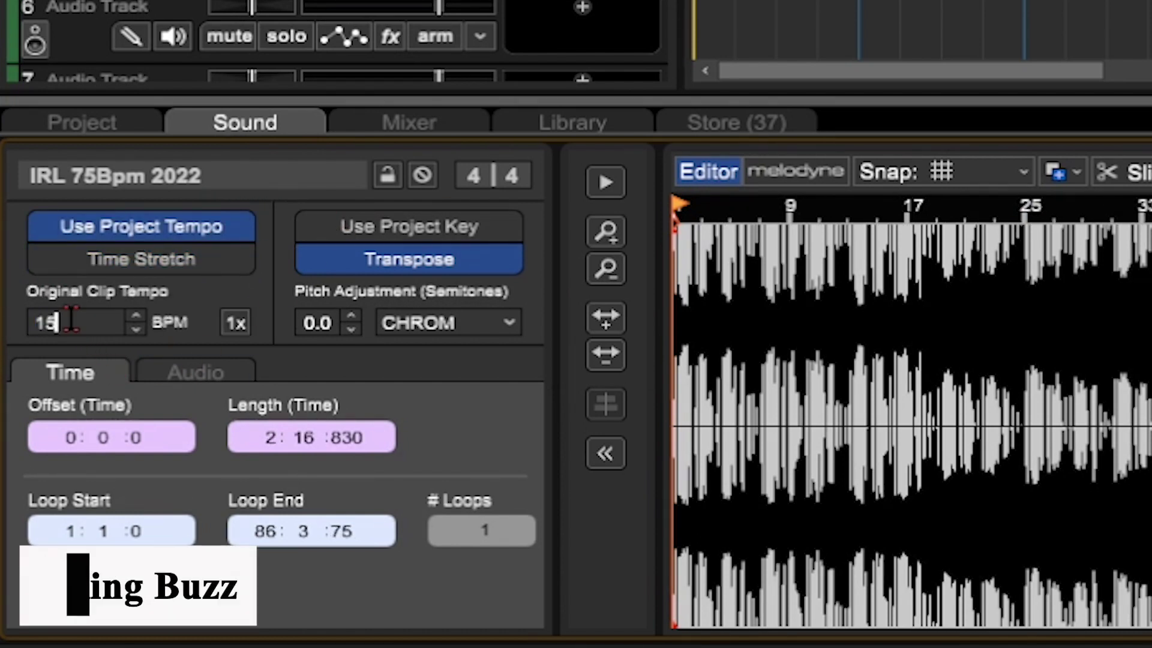
key(Return)
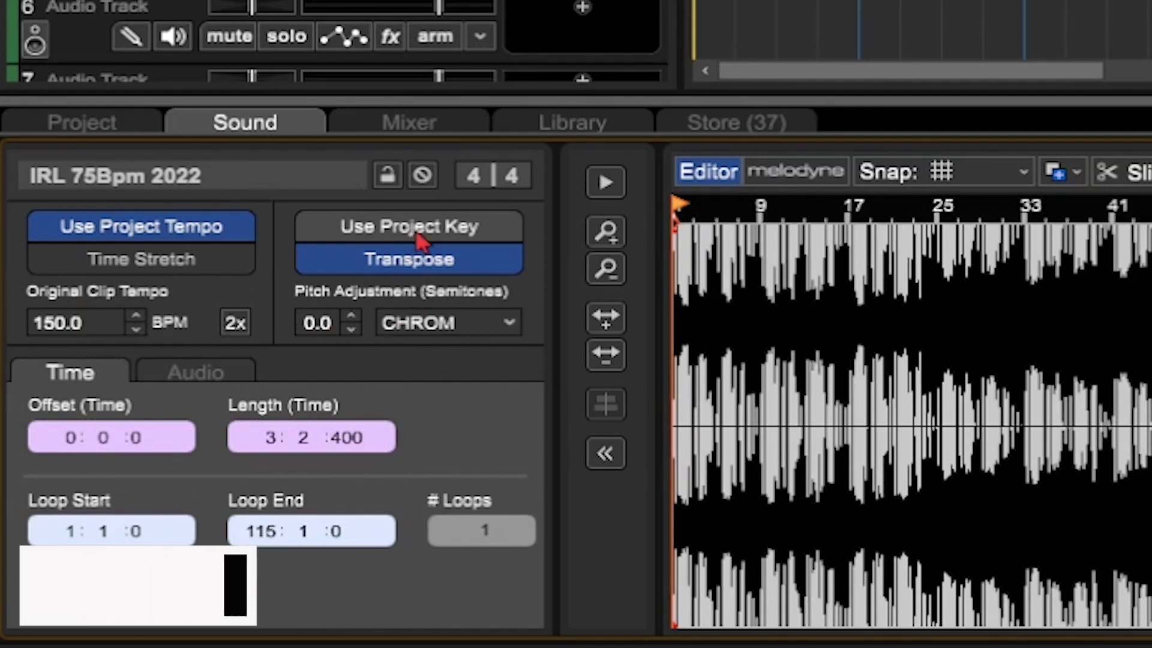
Make the clip use the project key and set its original clip key scale to Minor.
click(456, 231)
click(510, 324)
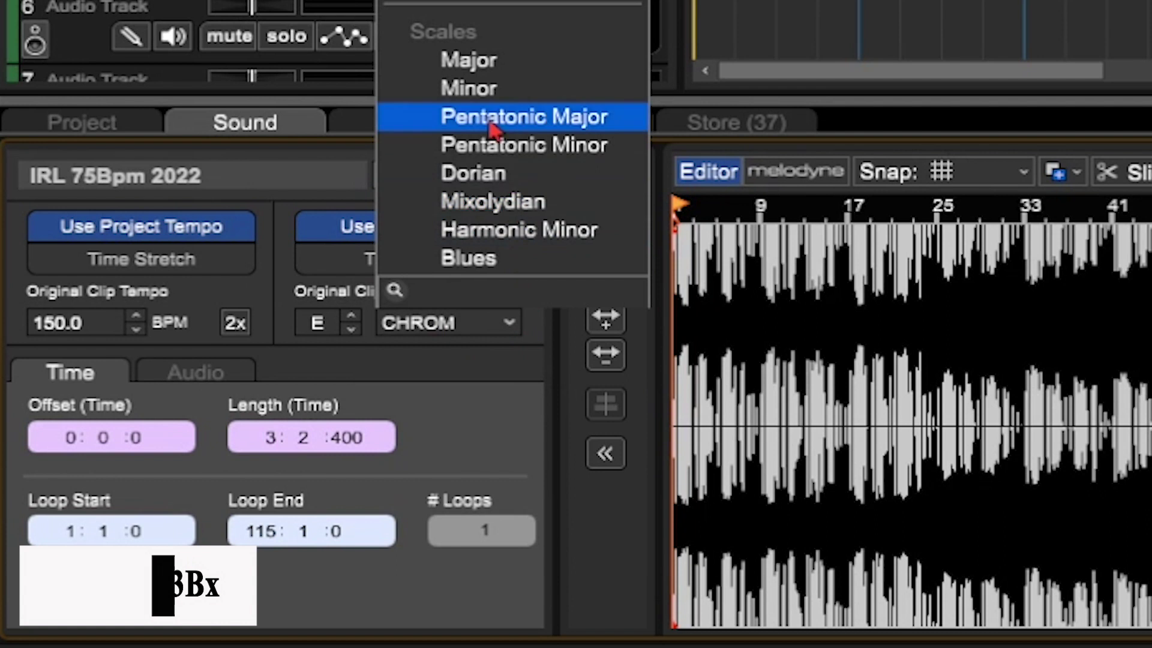
click(503, 87)
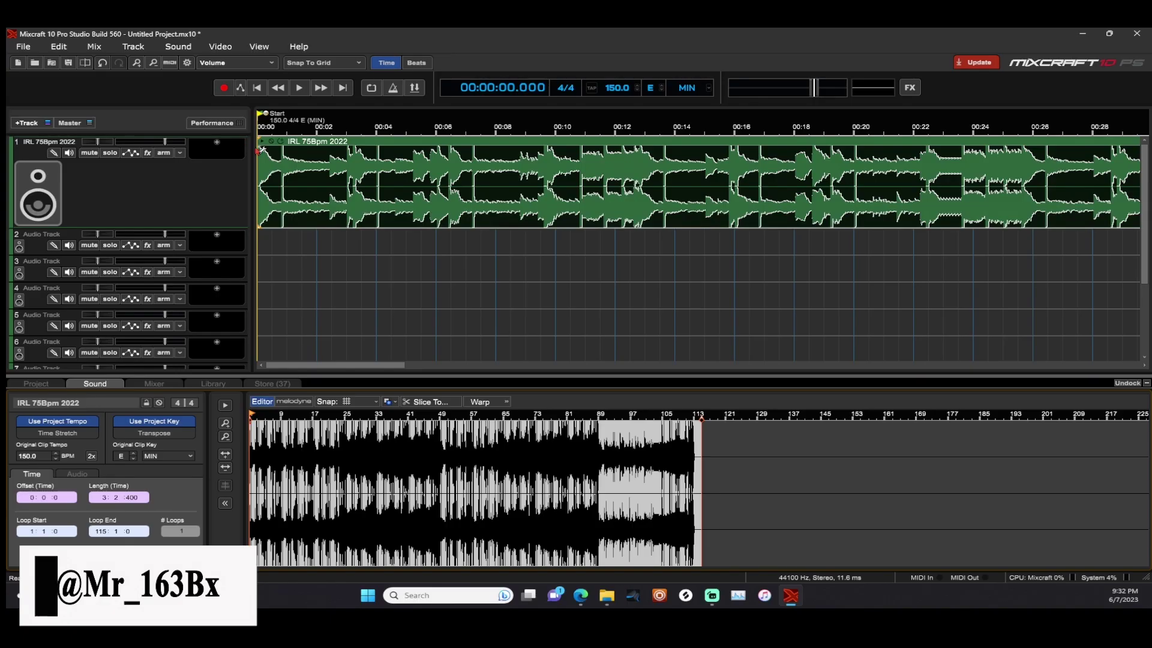
Play back the IRL 75Bpm 2022 beat and check its level in the mixer.
key(space)
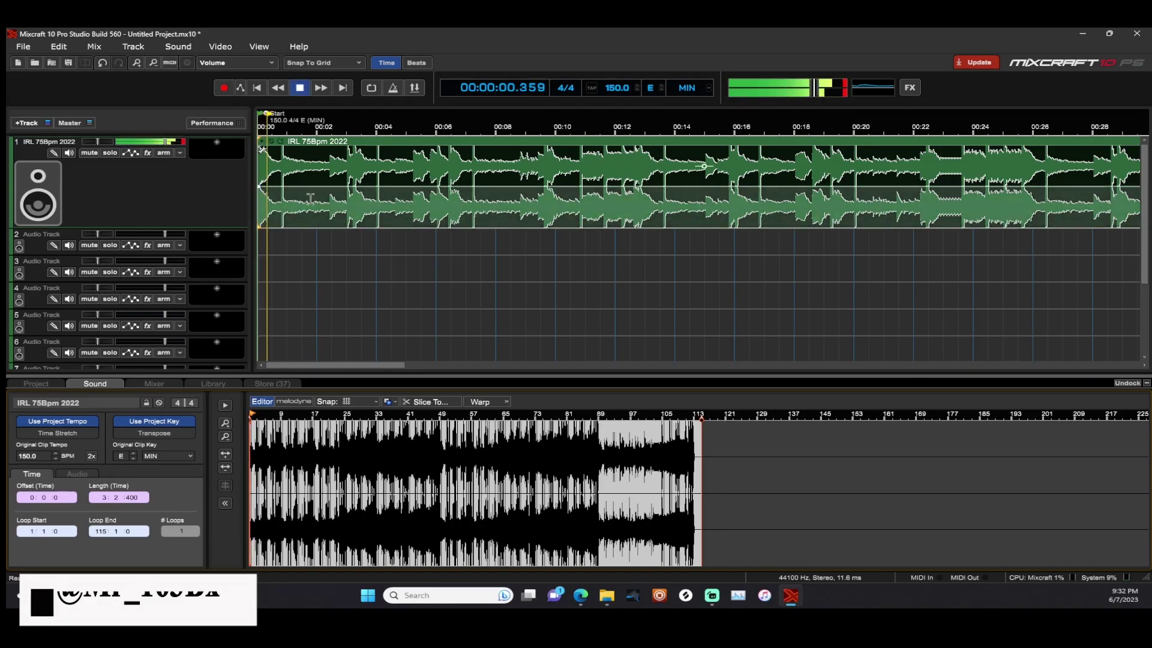
key(space)
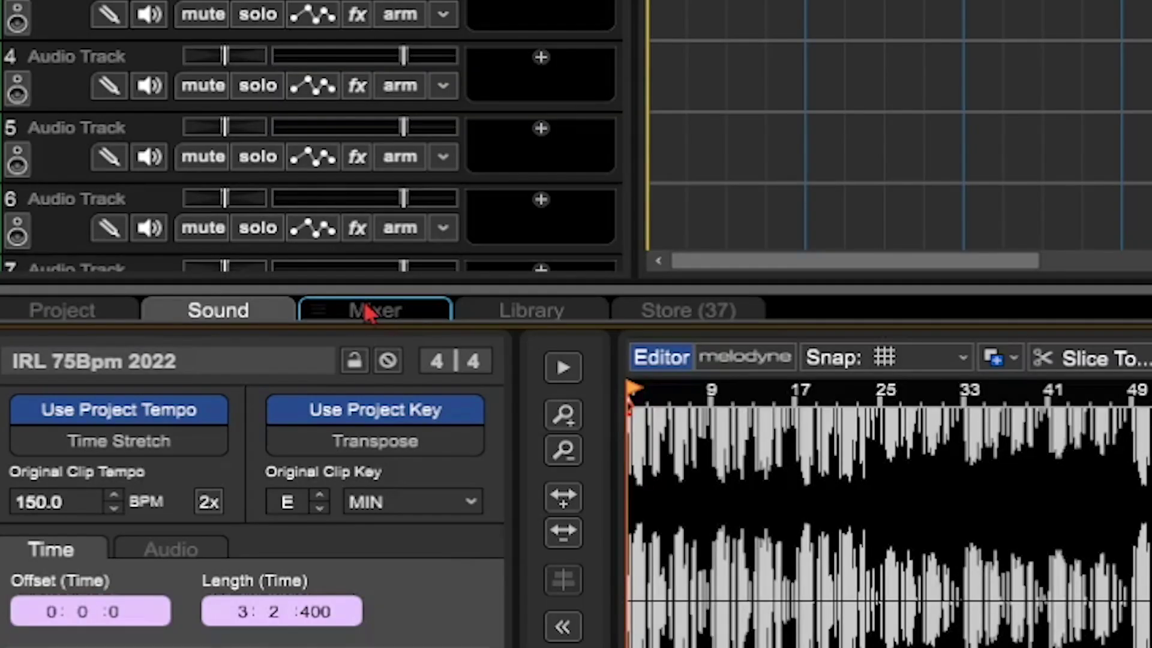
click(154, 384)
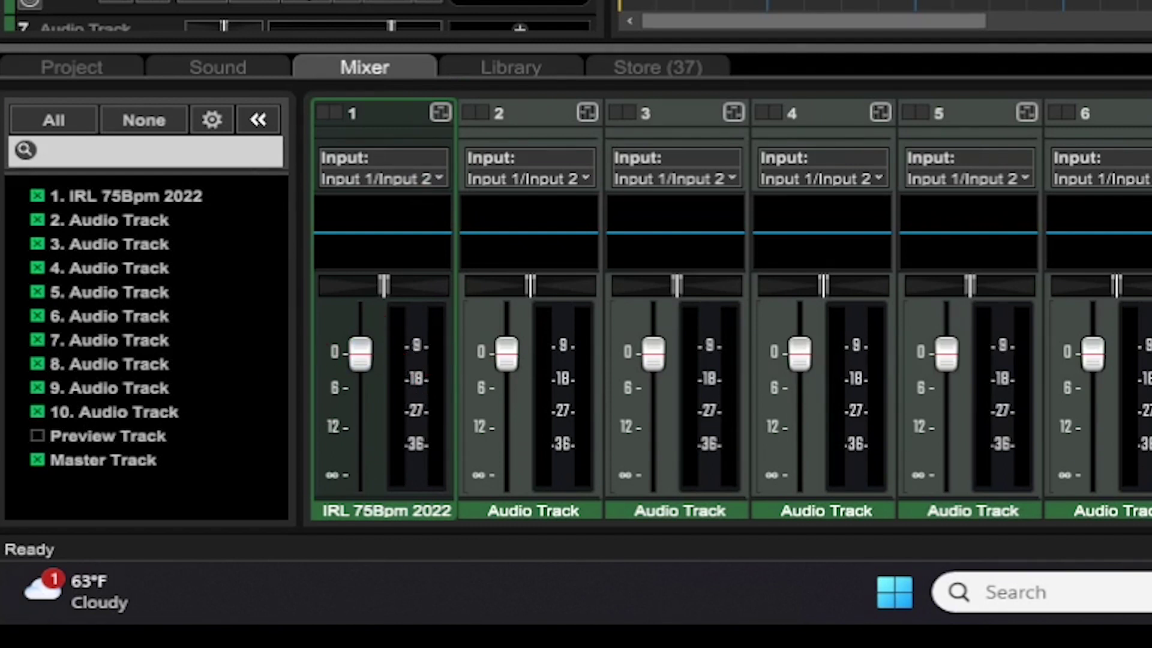
key(space)
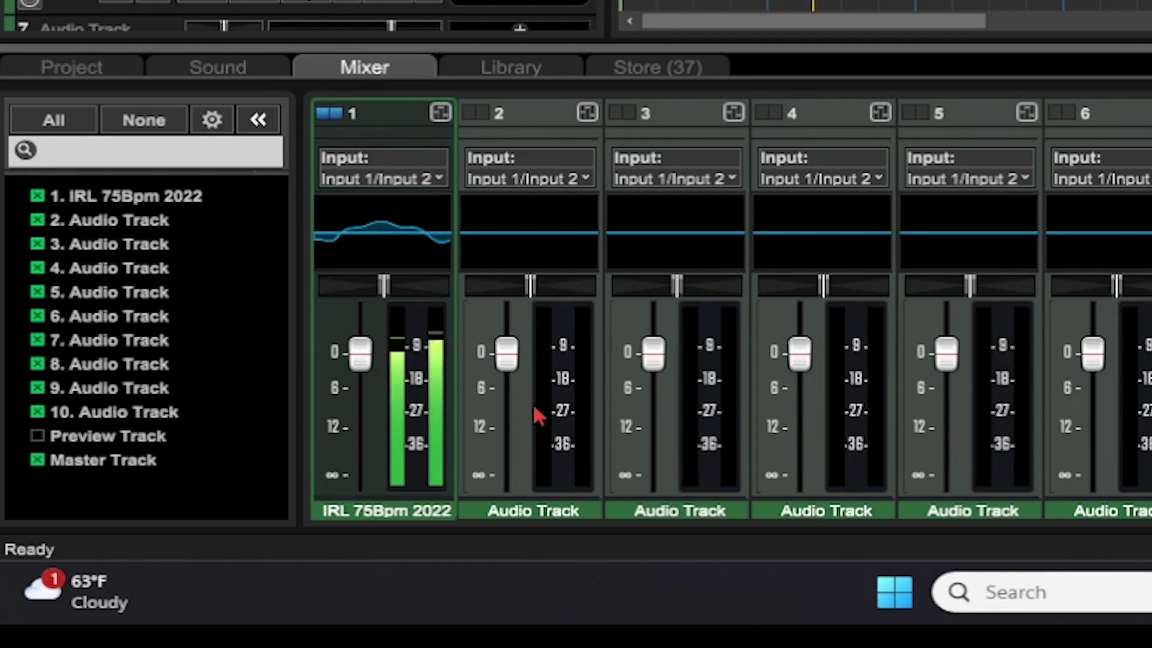
key(space)
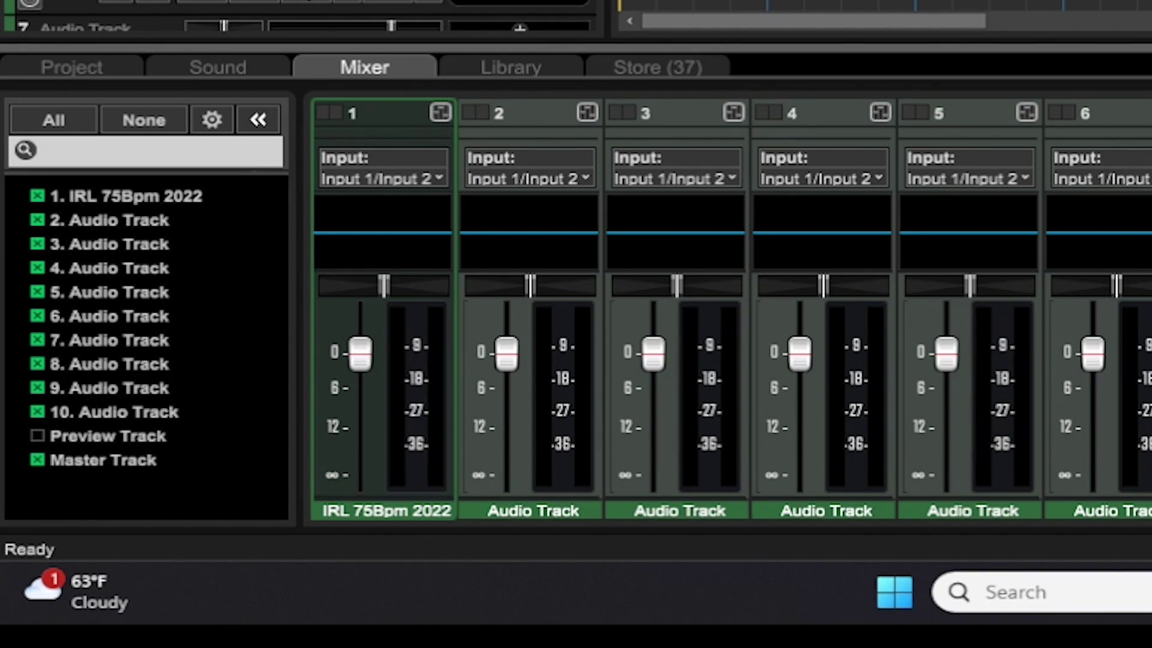
Lower the IRL 75Bpm 2022 track's volume to -4.0 dB while auditioning the beat, and collapse the mixer area.
drag(360, 354, 361, 367)
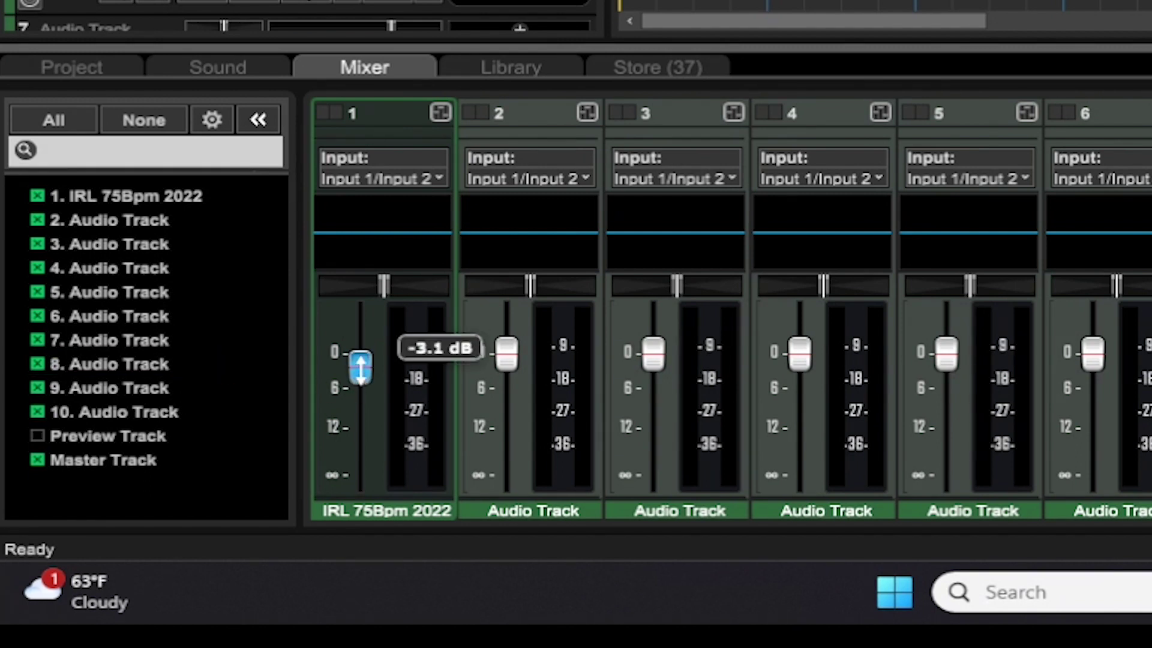
key(space)
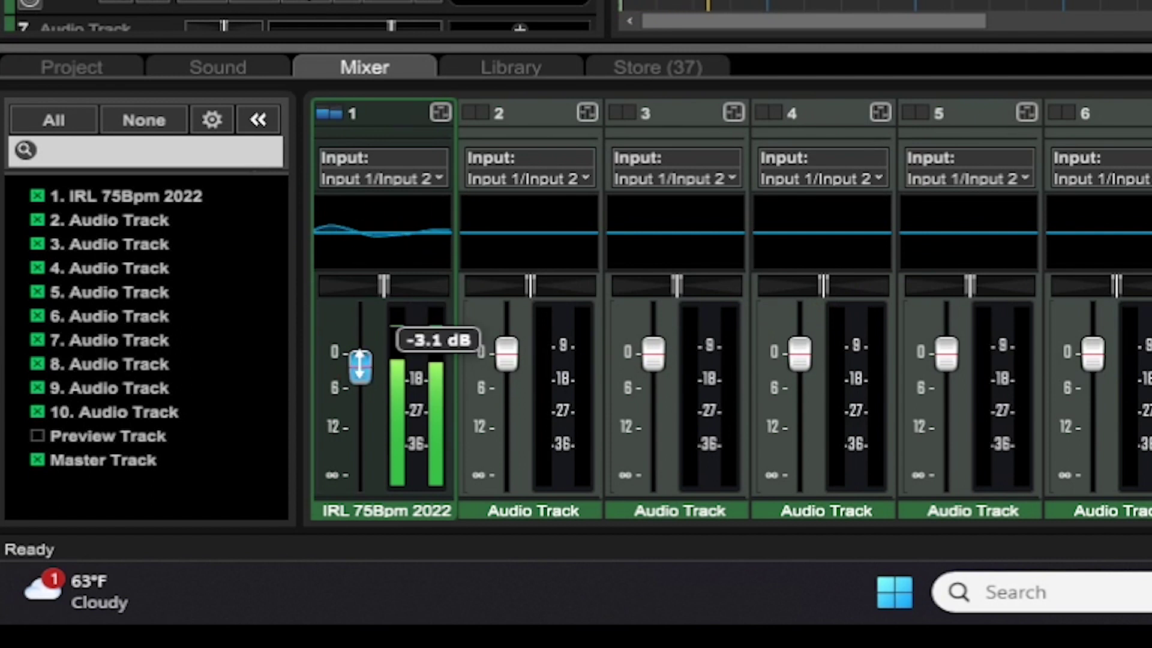
drag(360, 367, 361, 370)
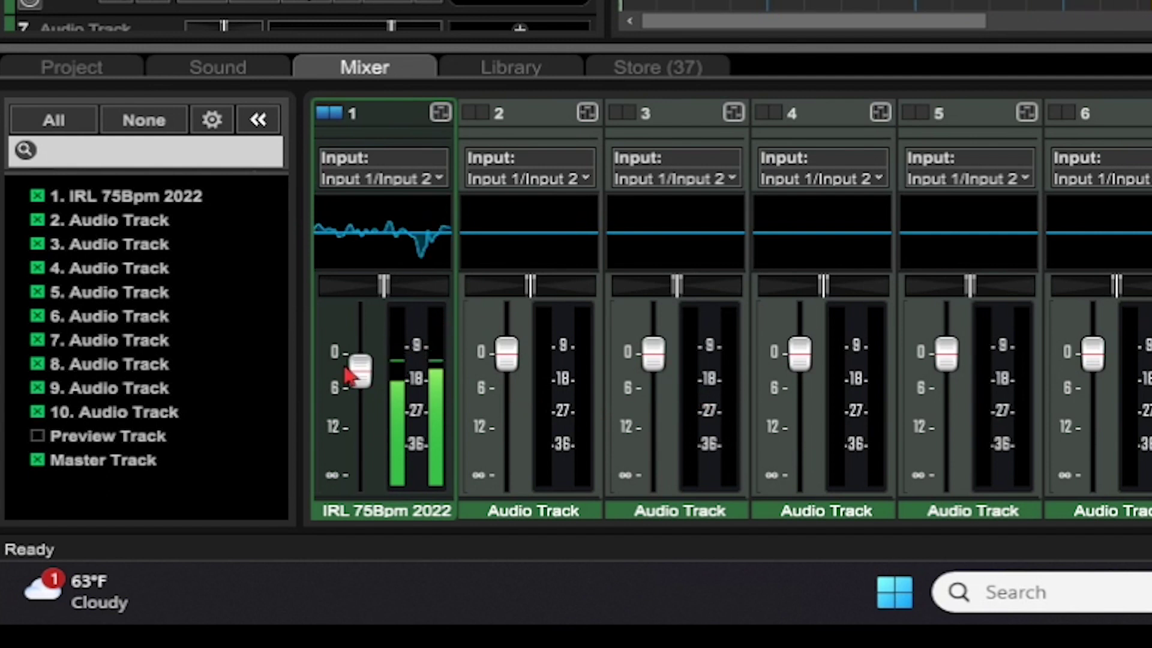
drag(360, 371, 359, 374)
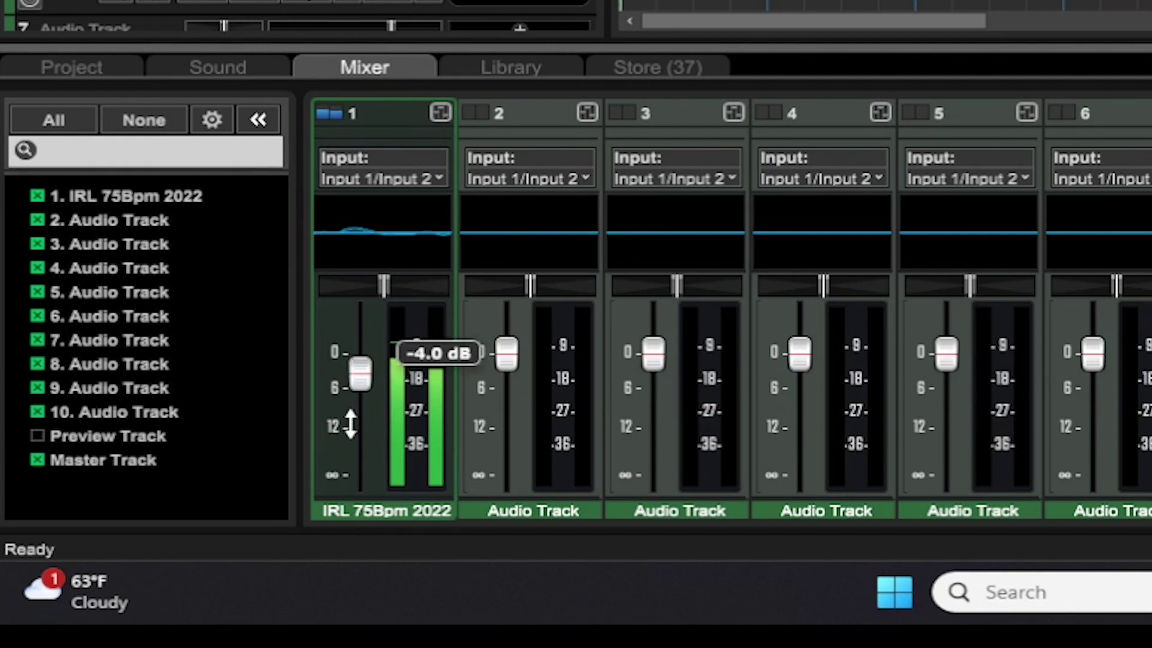
key(space)
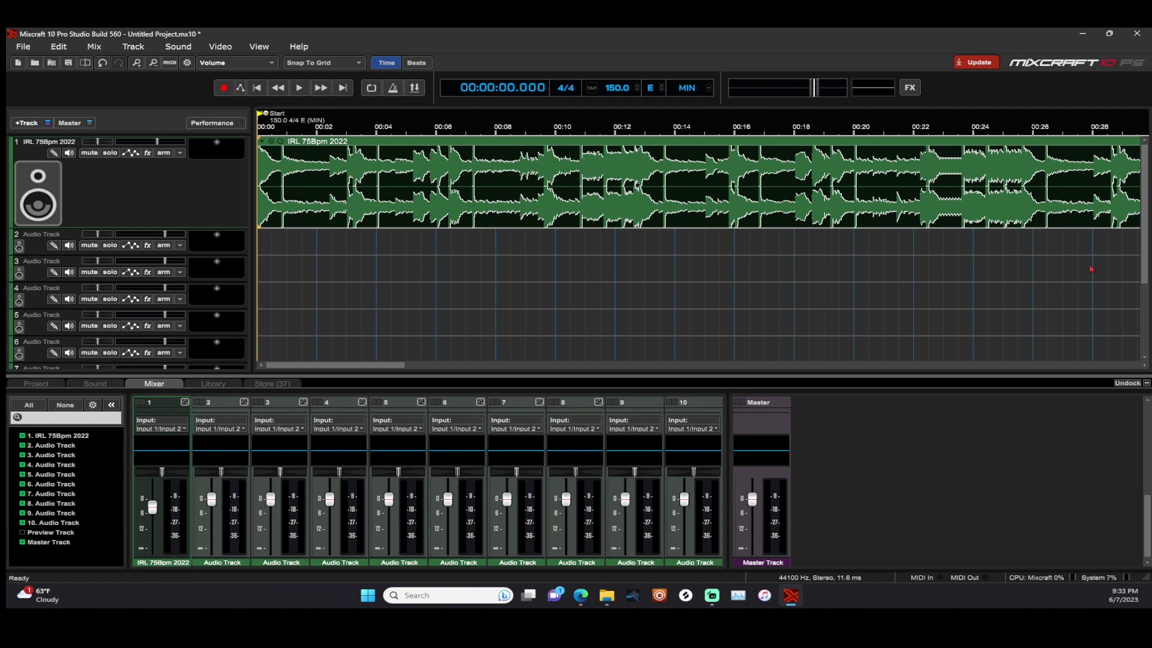
scroll(1023, 341, down, 2)
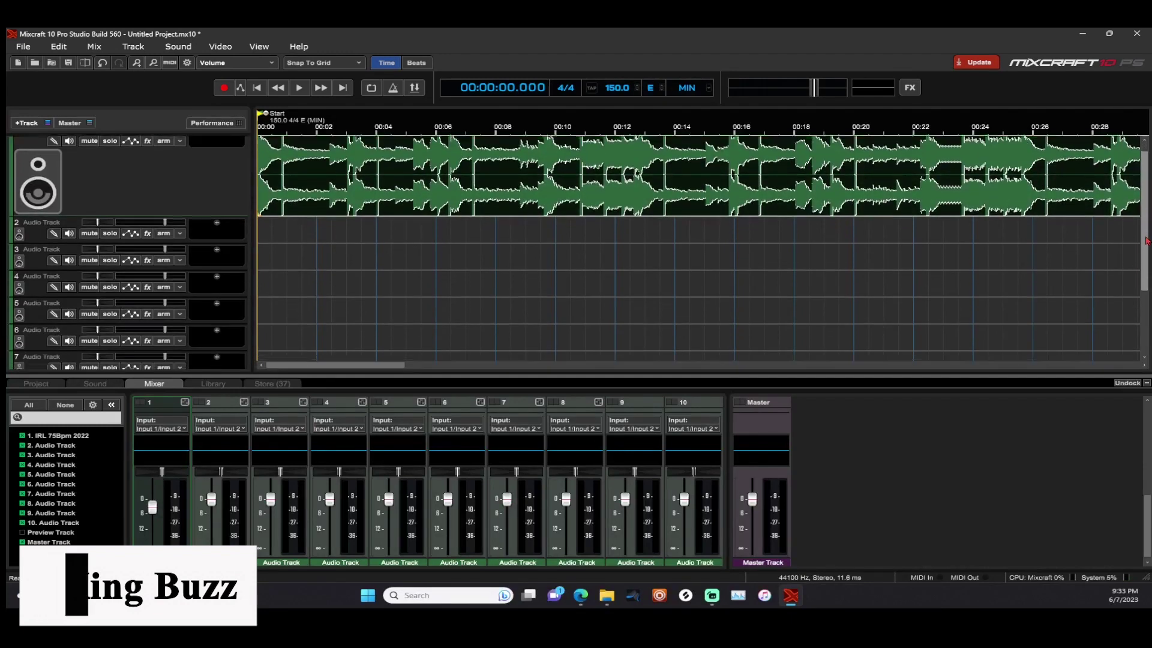
click(1145, 384)
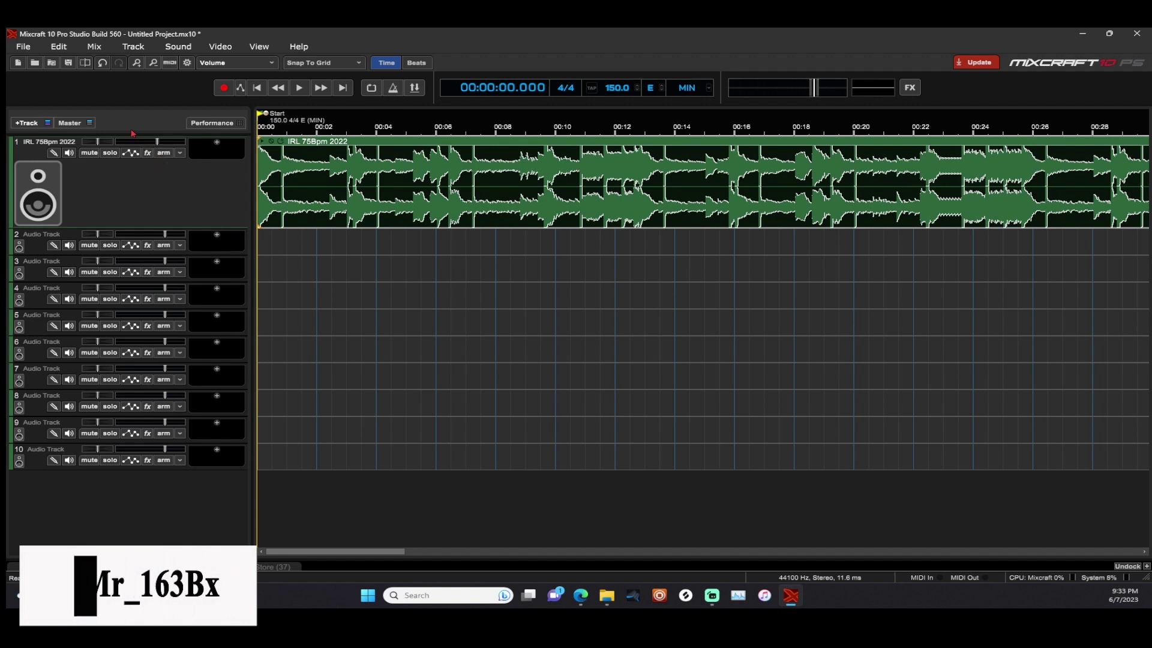
Review the ASIO device, default recording input and playback output in the sound device preferences.
click(51, 63)
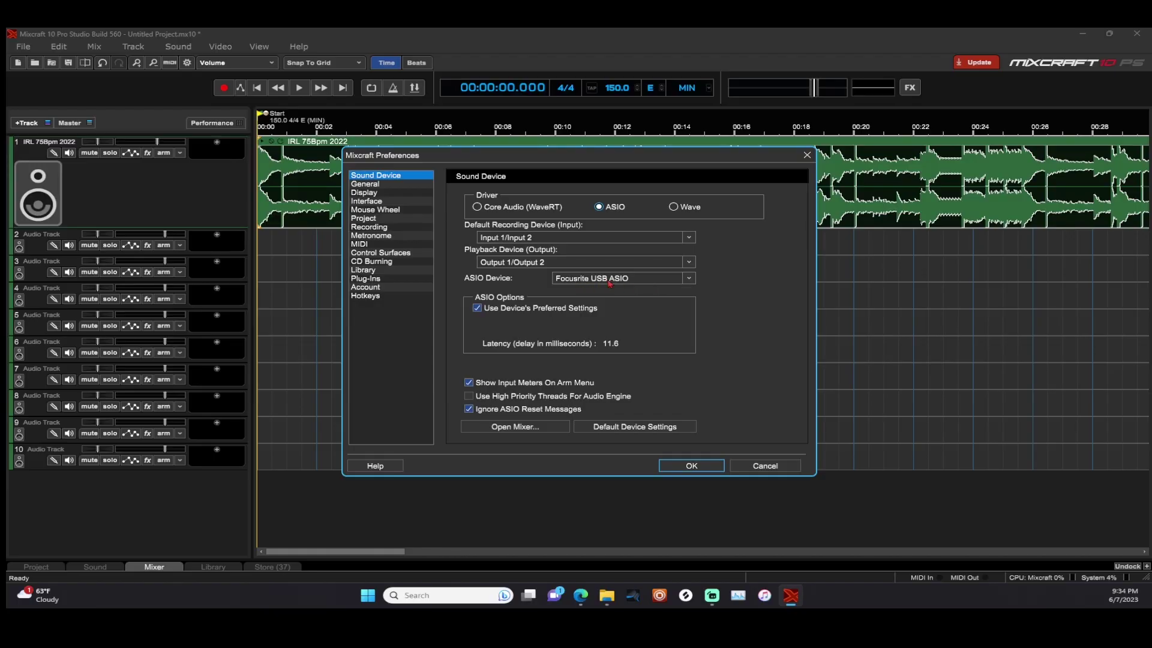
click(688, 279)
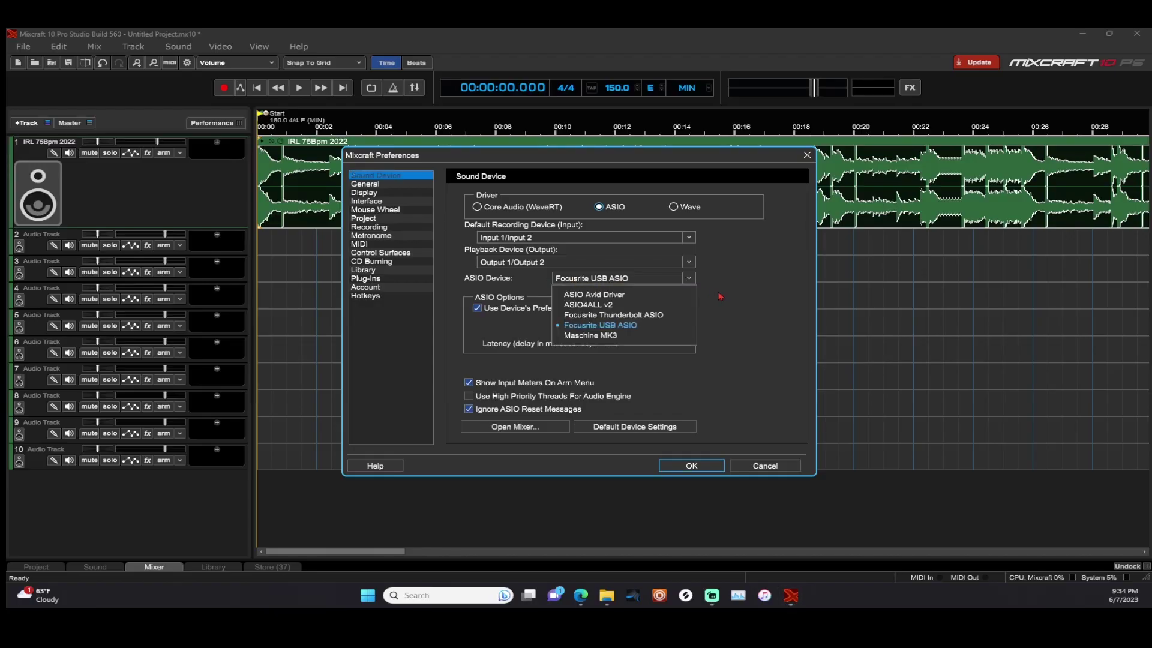
click(727, 297)
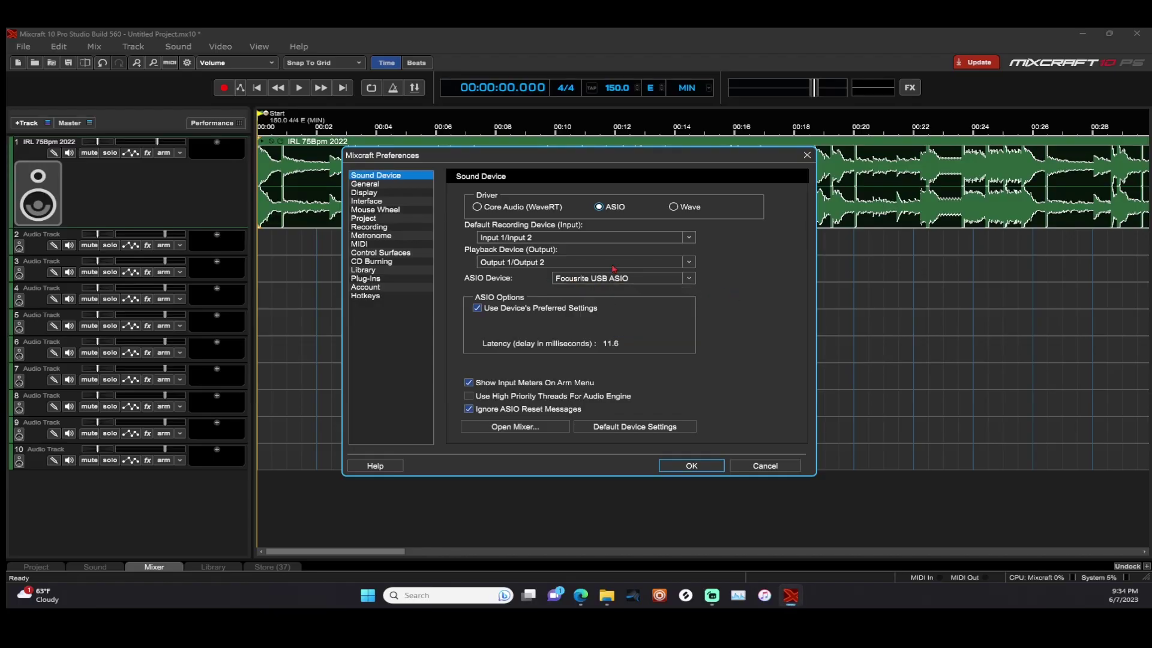
click(543, 238)
click(760, 256)
click(689, 262)
click(738, 276)
click(691, 464)
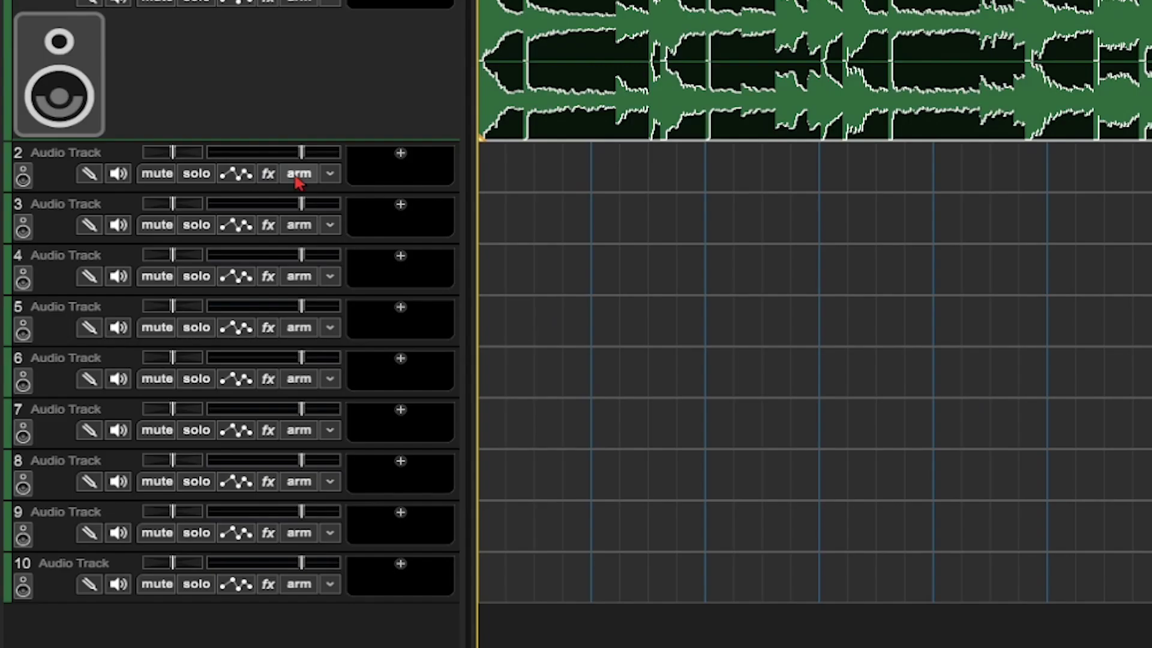
Arm track 2 for recording and set its audio input to Left (1) of Input 1/Input 2.
click(163, 244)
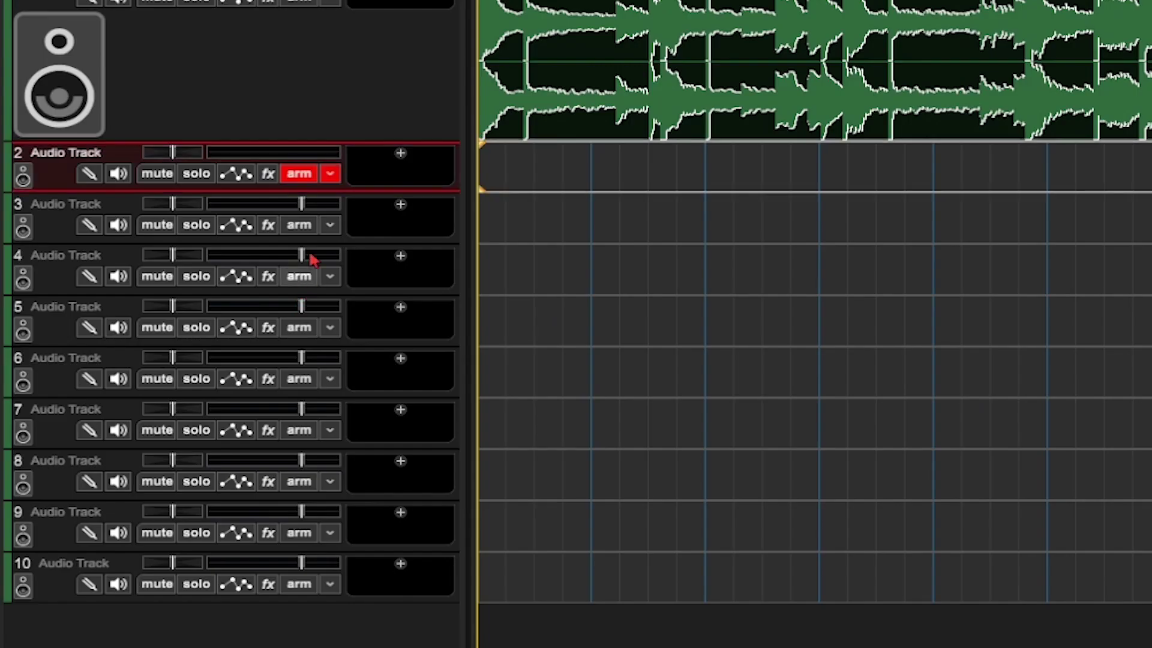
click(330, 175)
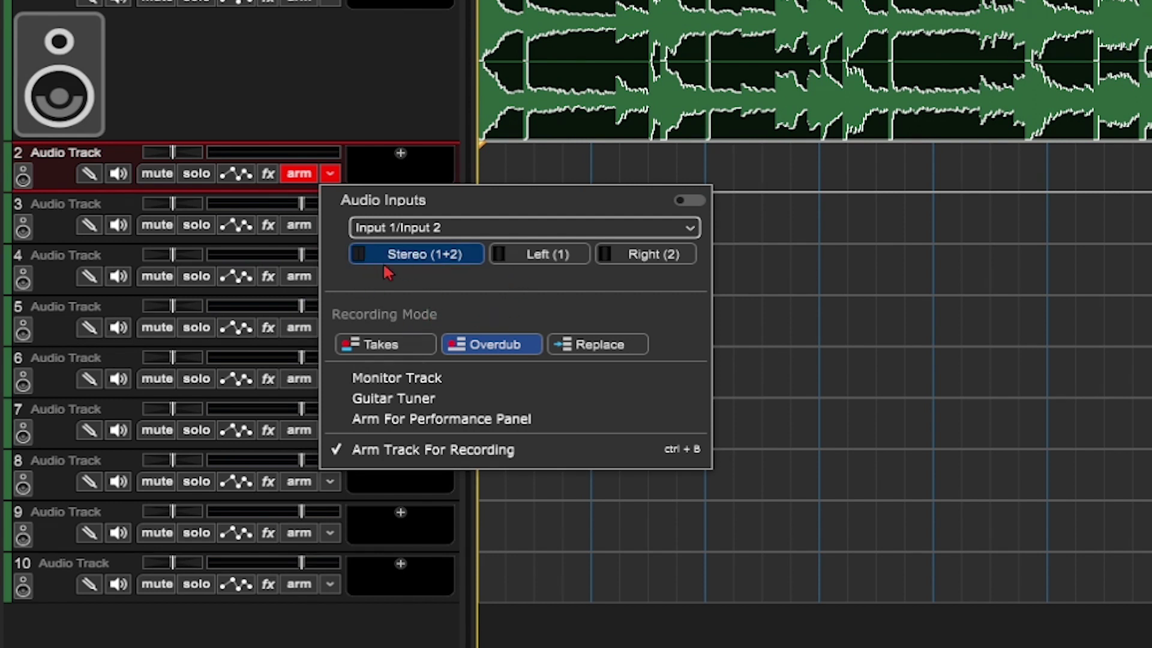
click(552, 257)
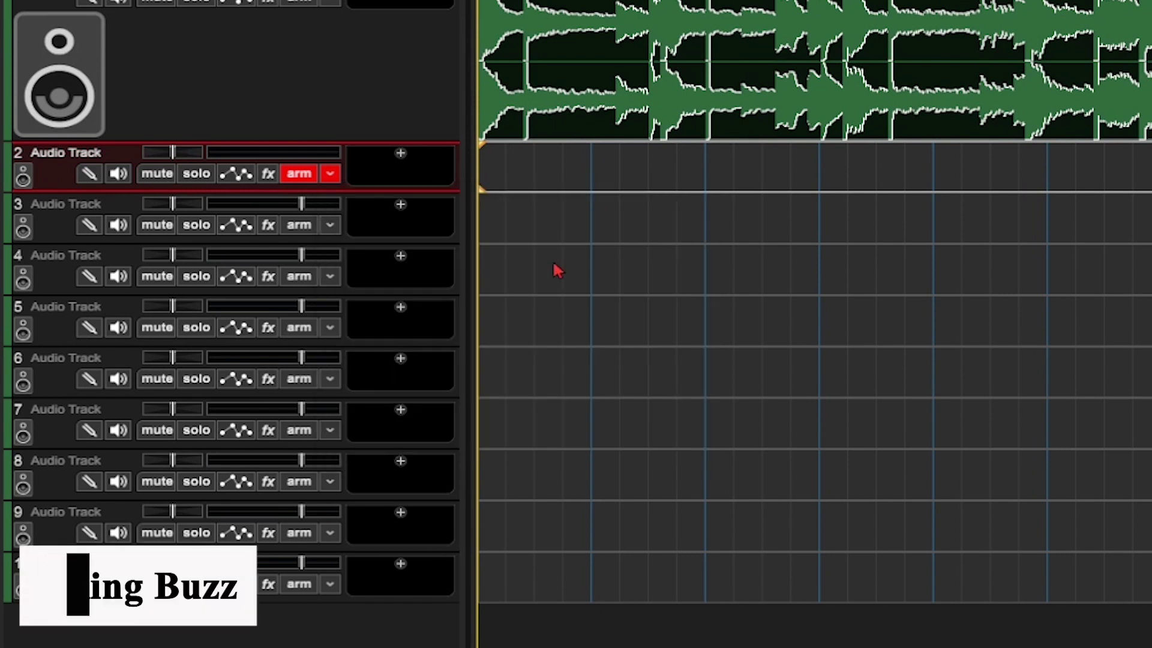
click(330, 174)
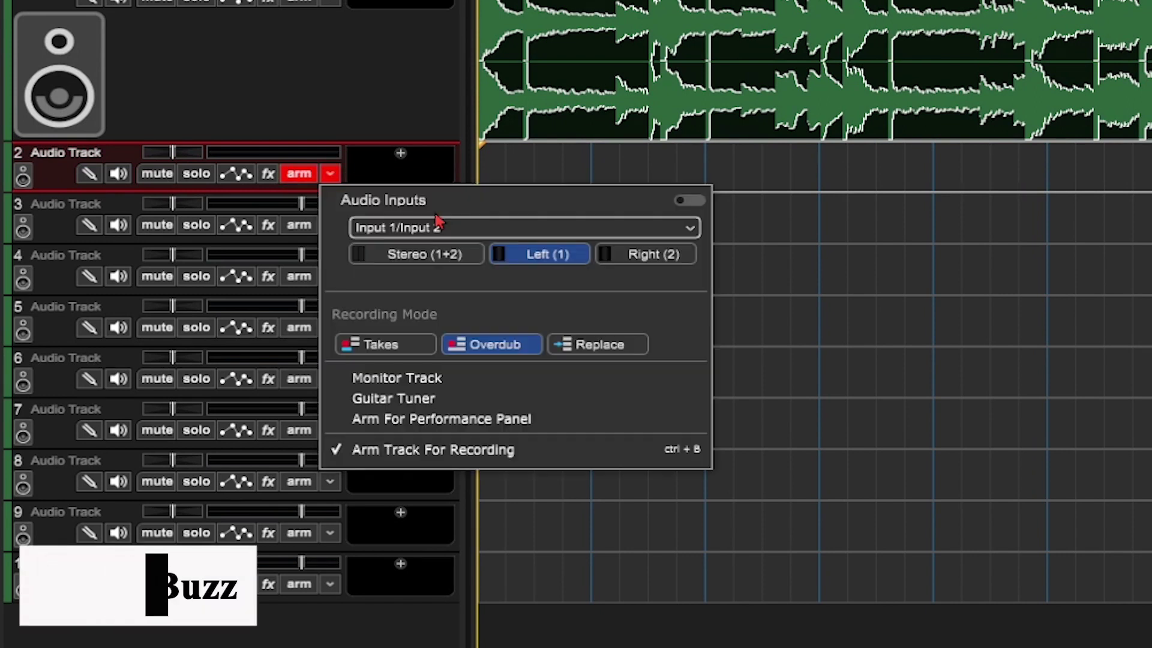
click(547, 256)
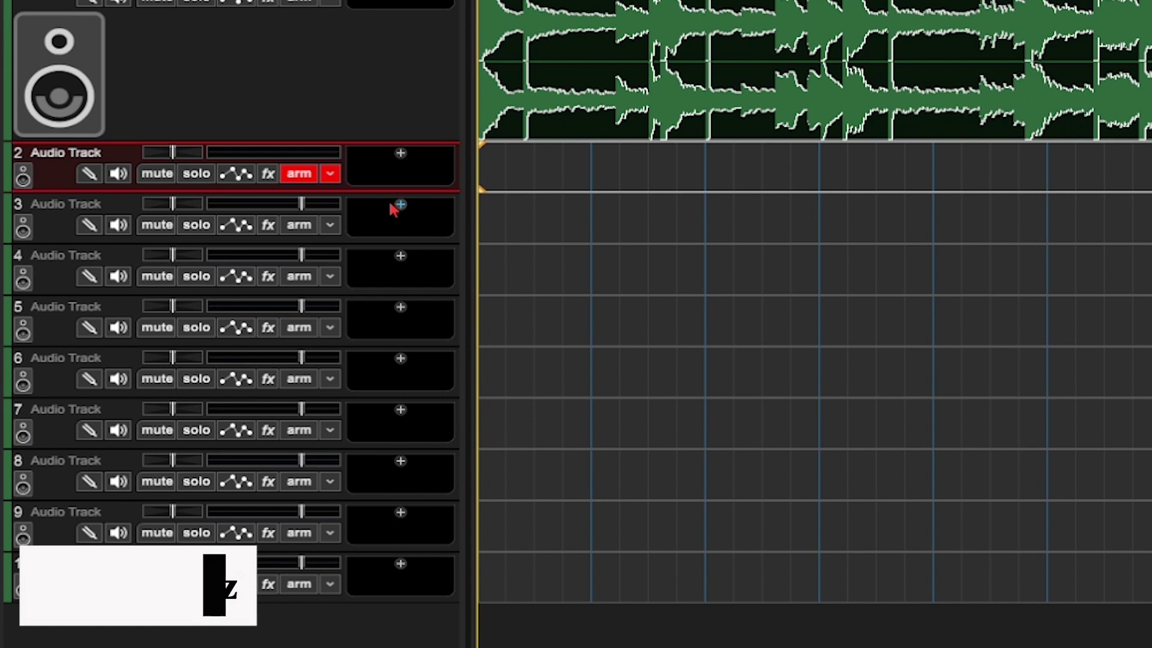
Record two test passes from the project start on track 2 in Takes recording mode, and delete both clips.
click(330, 175)
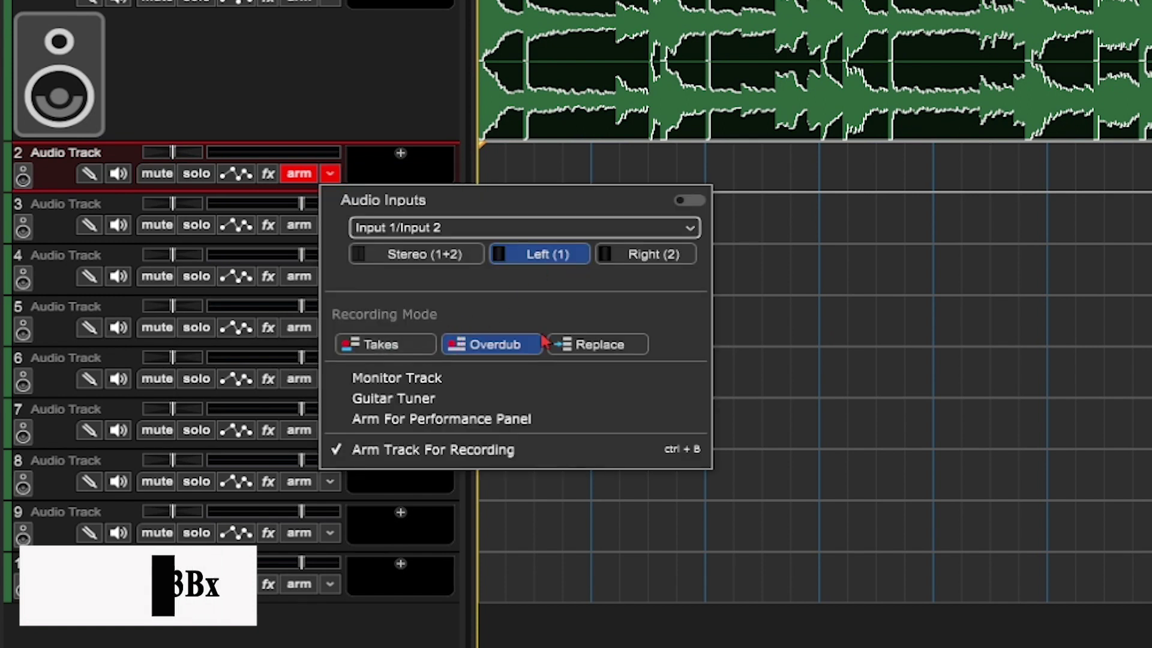
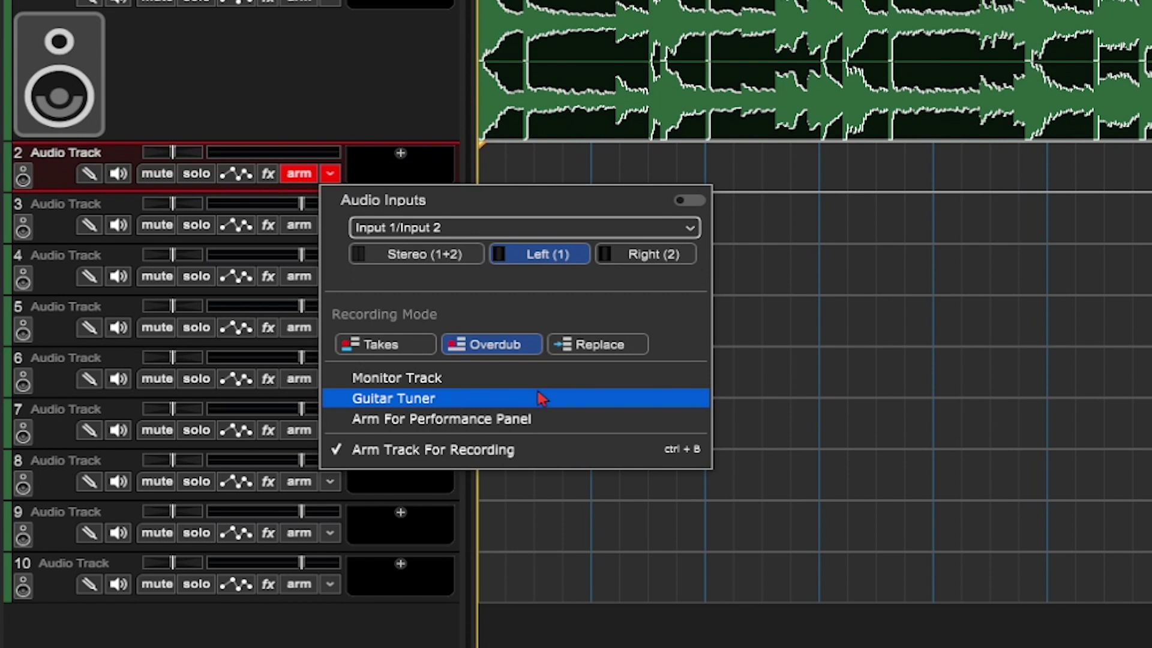
click(381, 346)
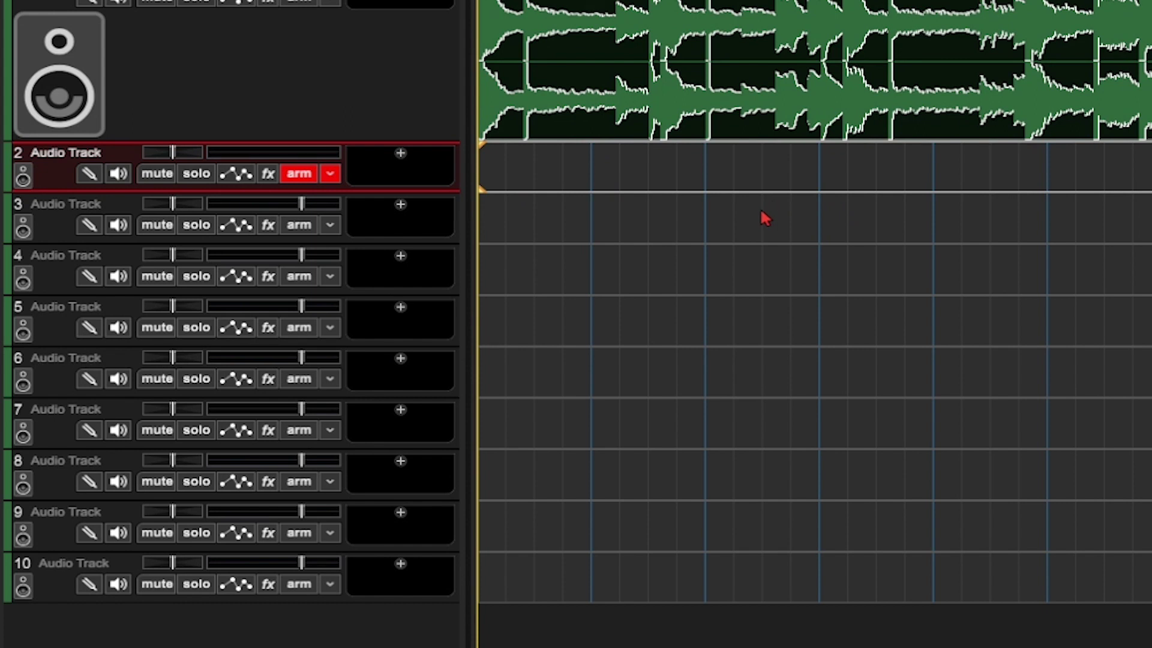
key(r)
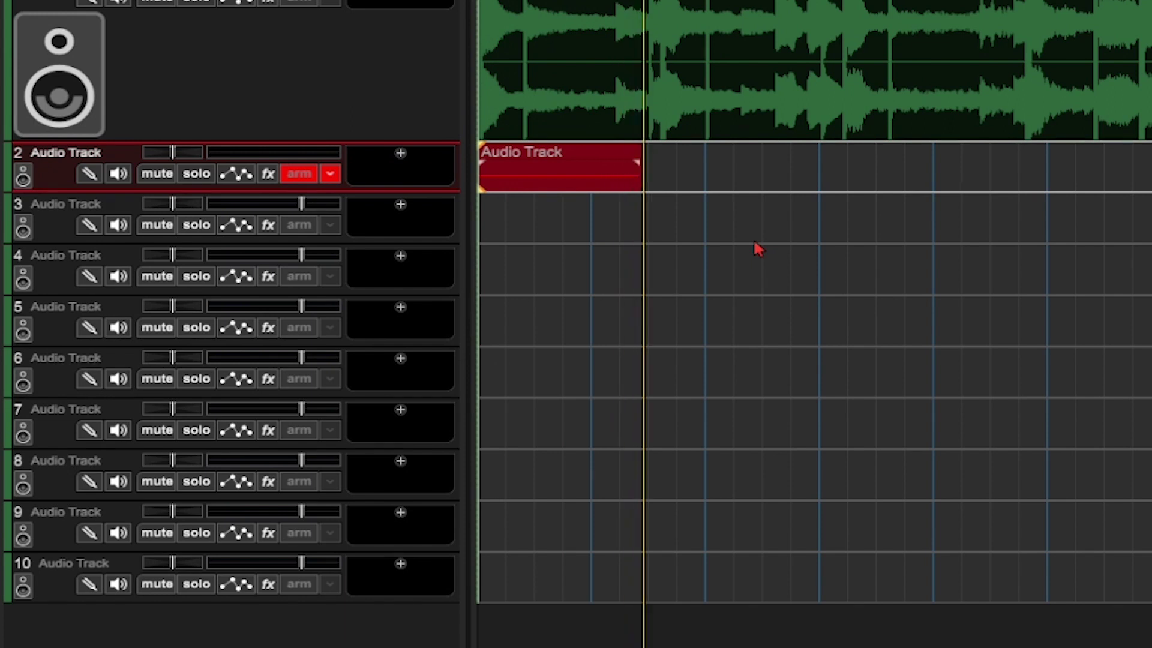
key(space)
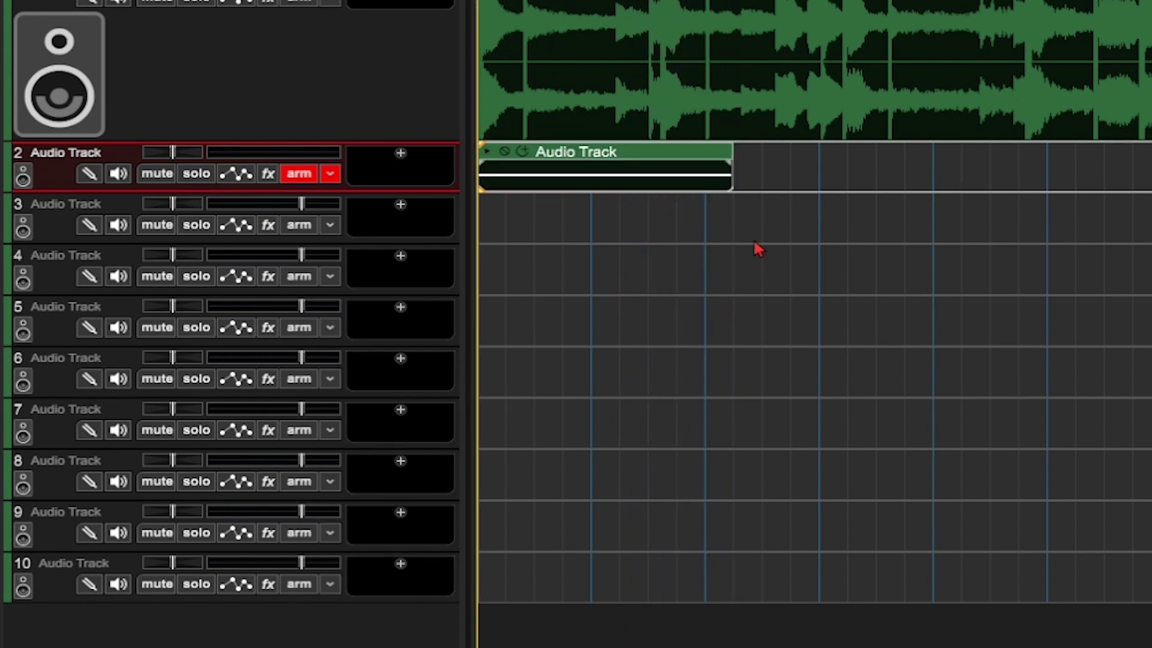
key(r)
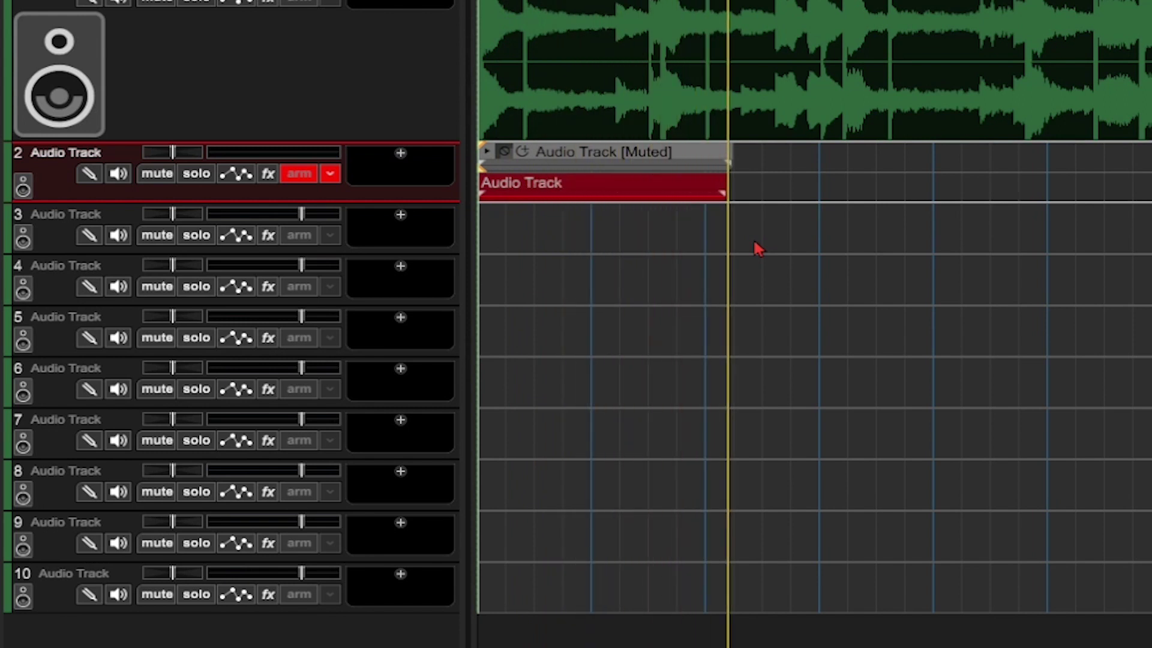
key(space)
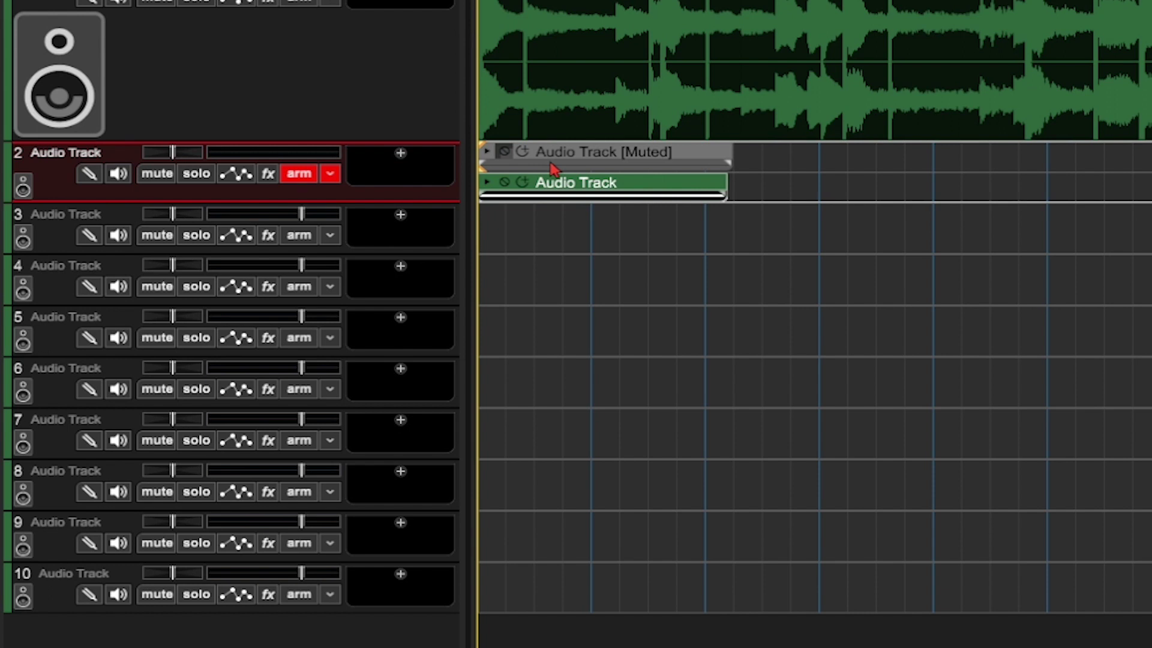
drag(768, 194, 475, 168)
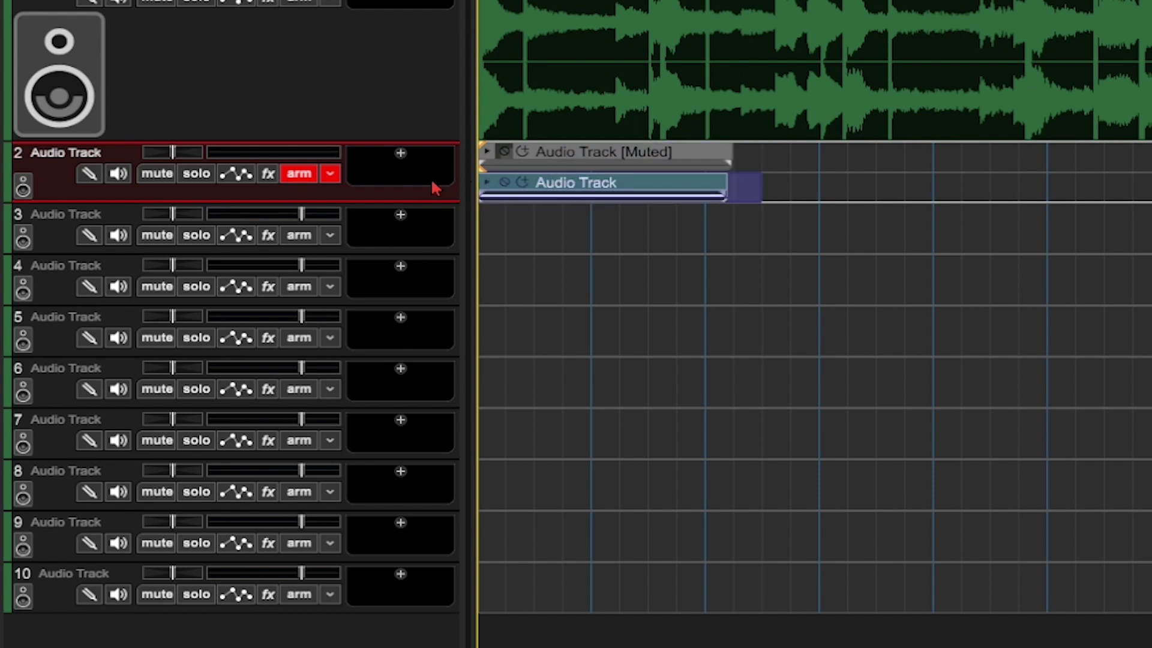
key(Delete)
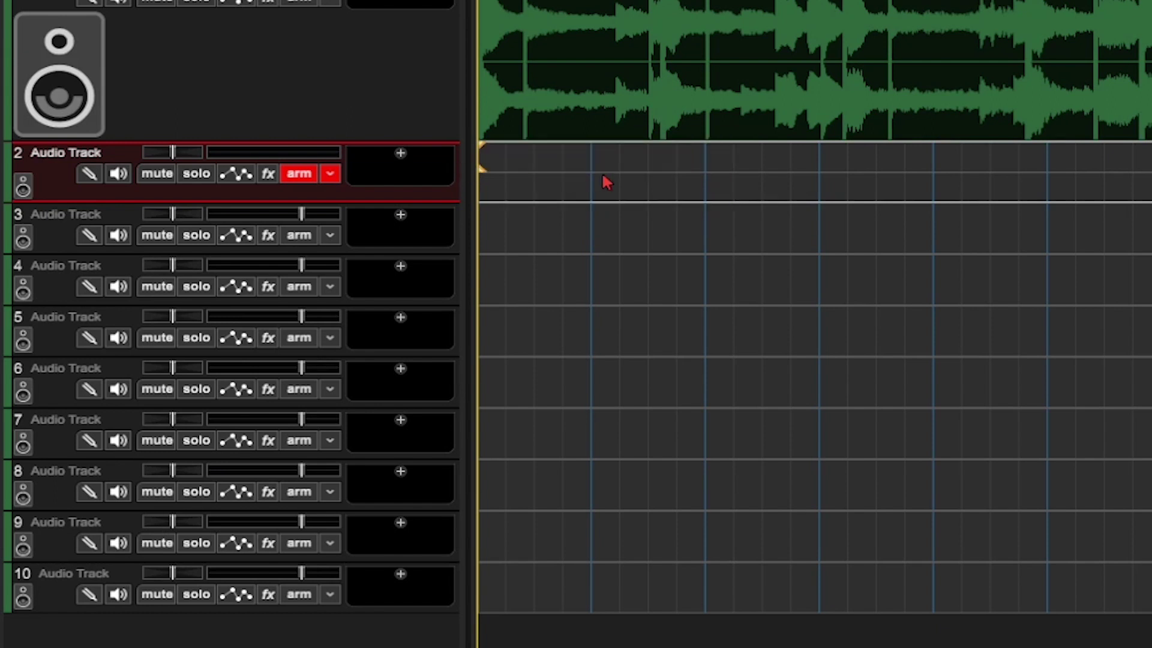
Record two overlapping test clips on track 2 in Overdub mode, starting the second partway through the first, and delete both.
click(329, 175)
click(506, 352)
key(ctrl+r)
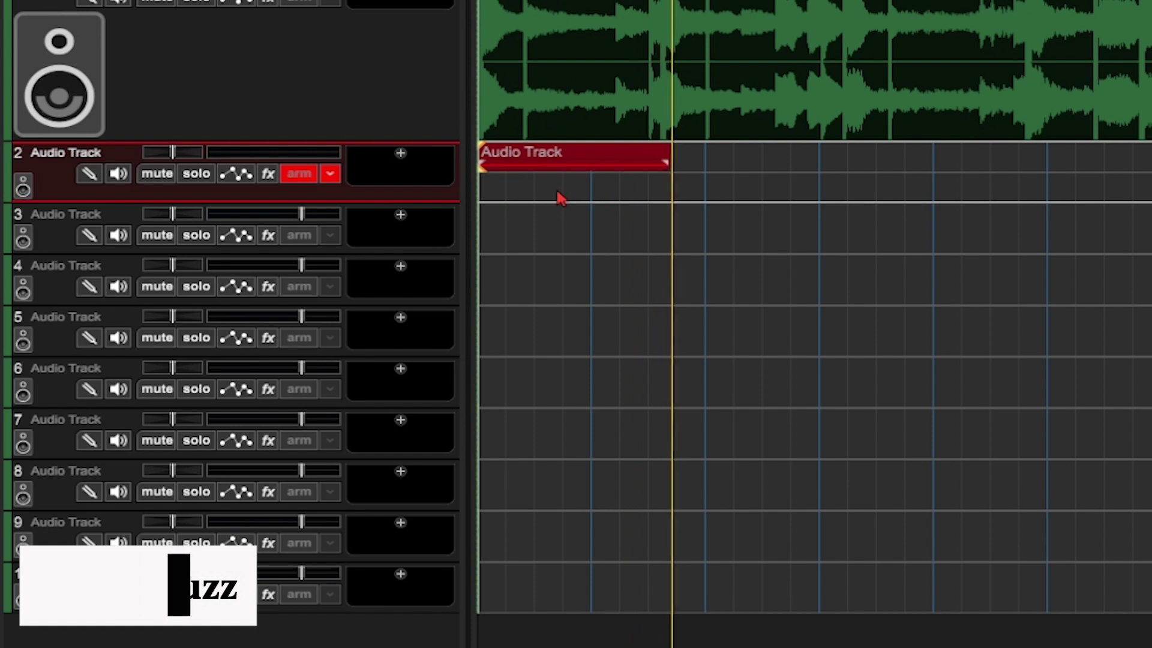
key(space)
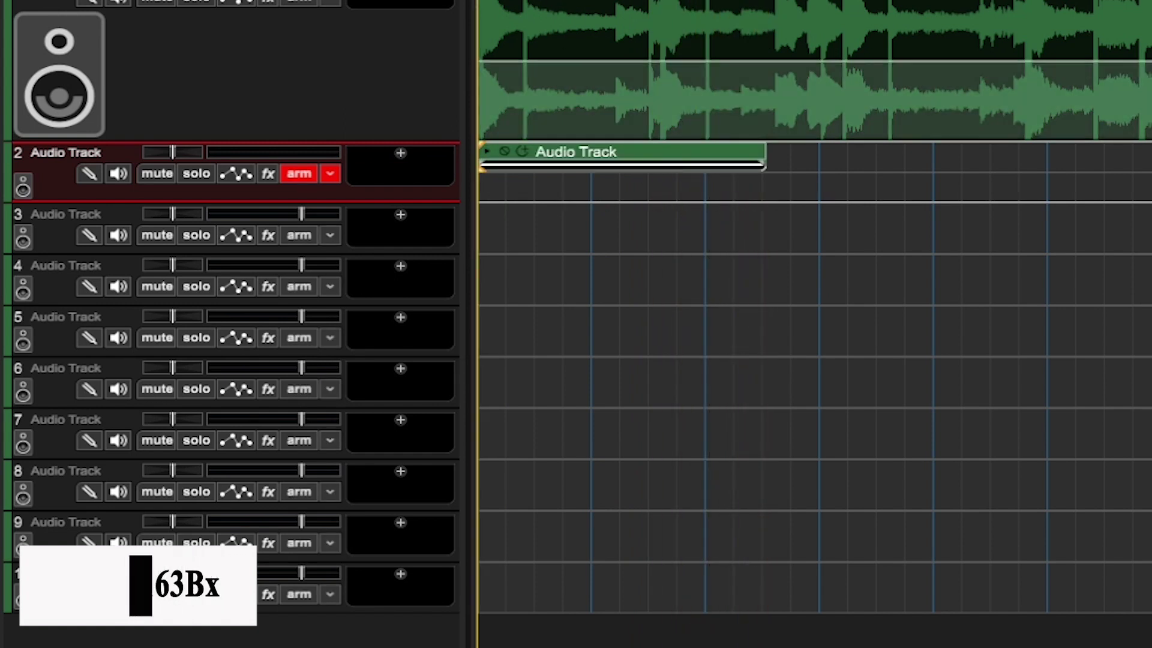
click(617, 258)
key(r)
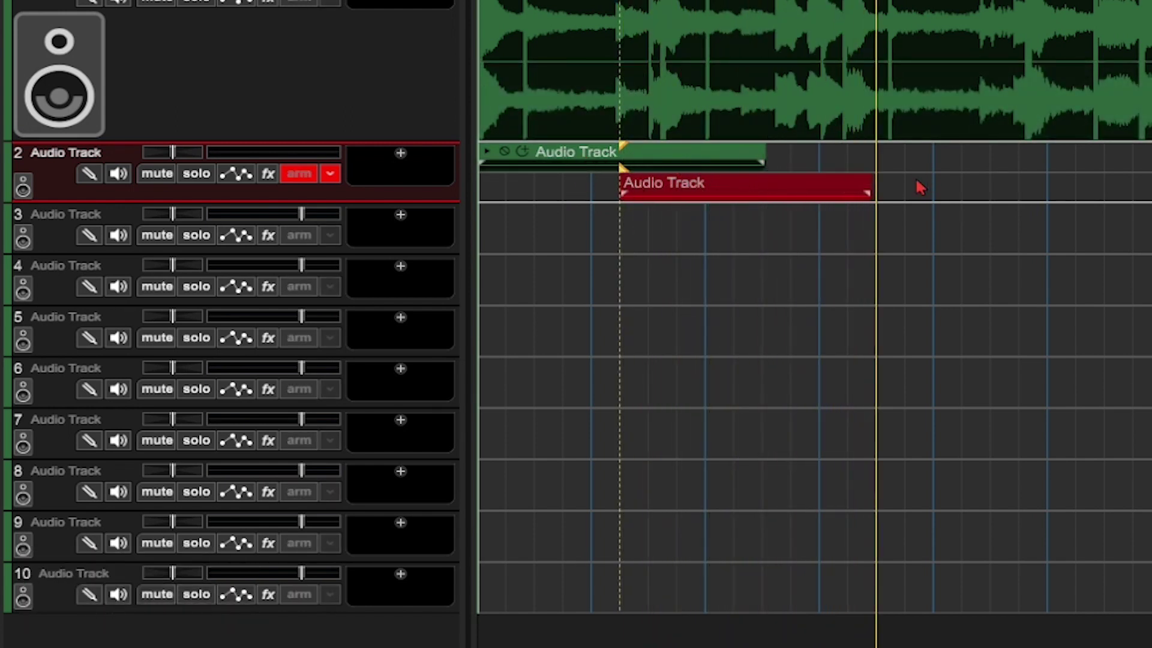
key(space)
drag(959, 196, 455, 161)
key(Delete)
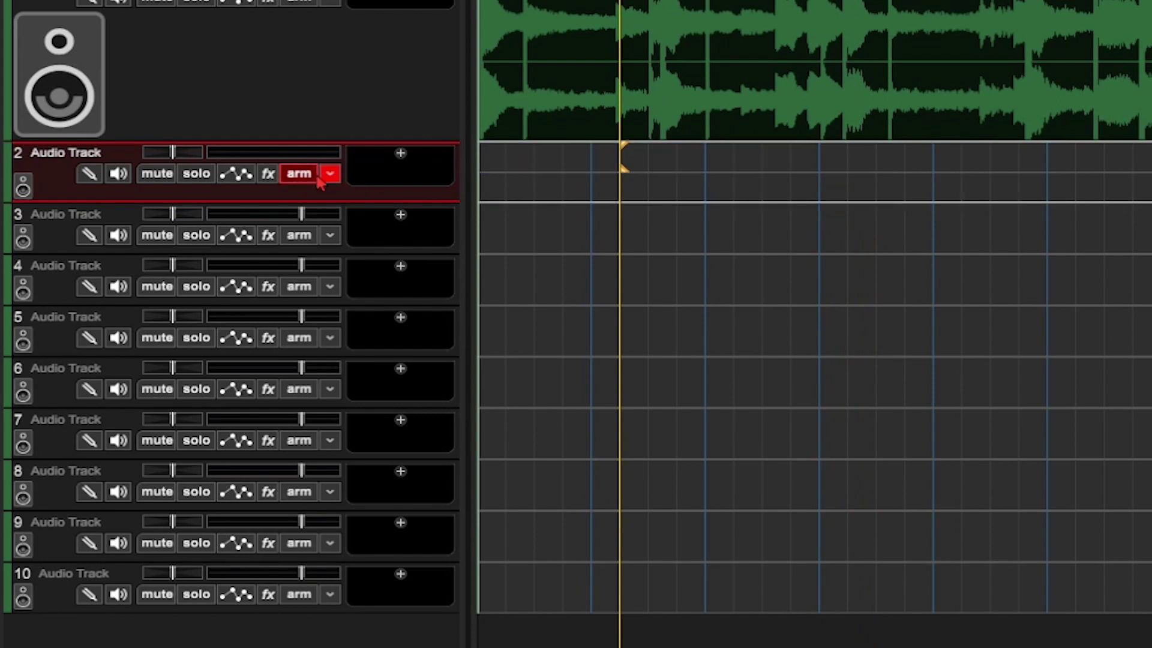
Set track 2's recording mode to Replace, record two test passes from the project start, and undo them.
click(329, 174)
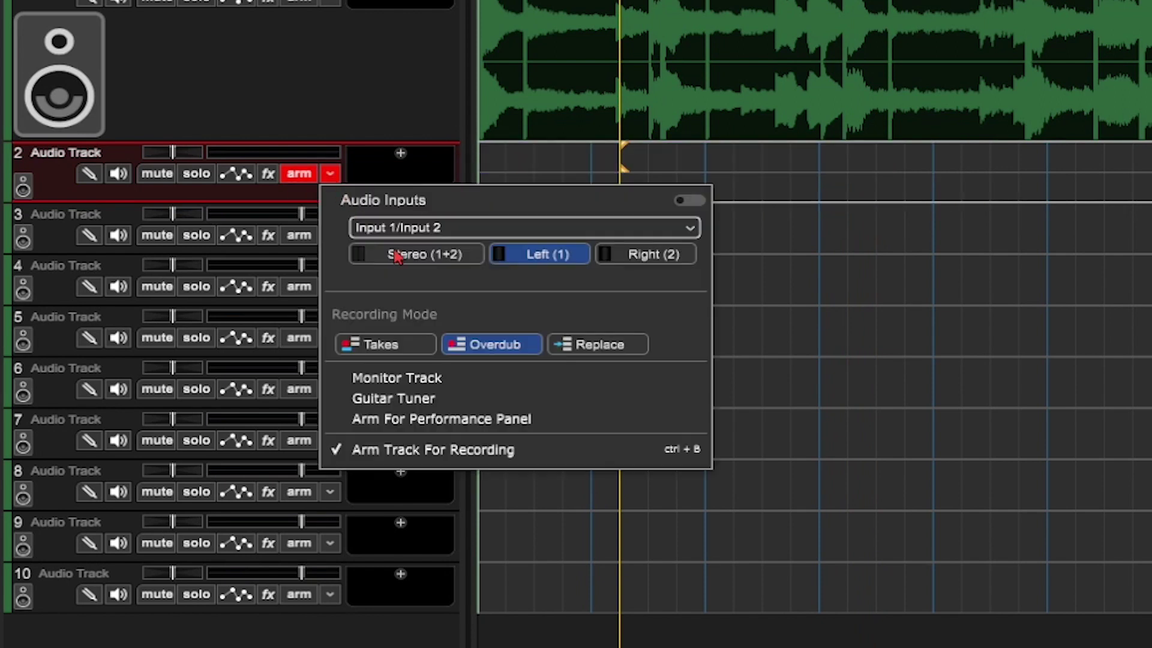
click(587, 351)
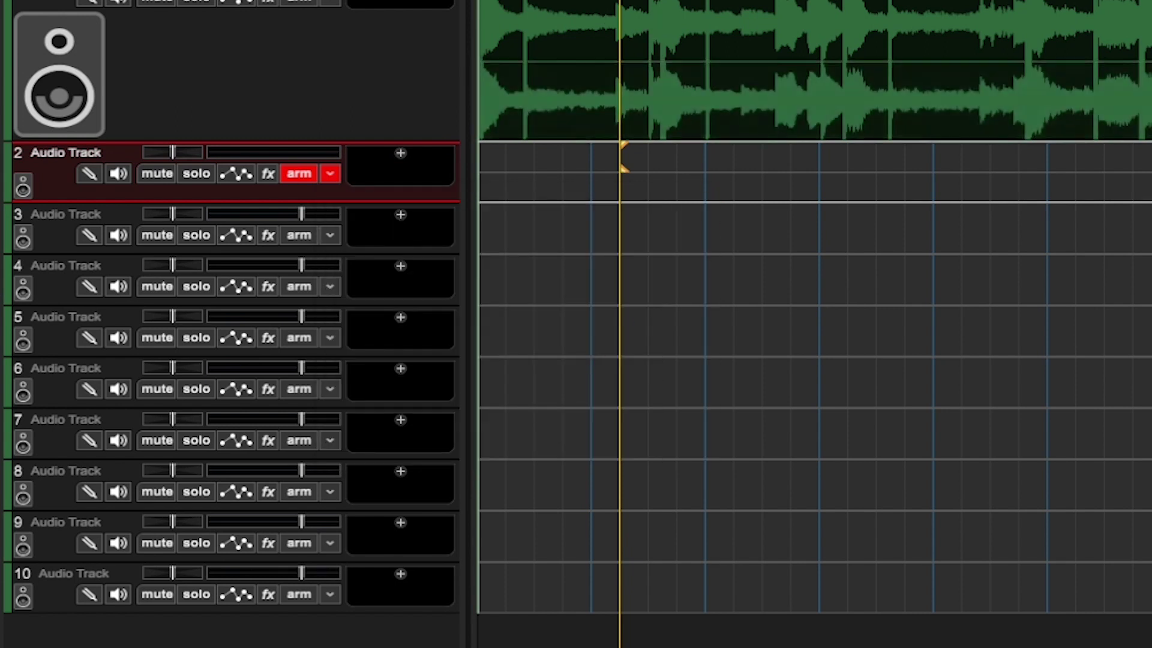
key(Home)
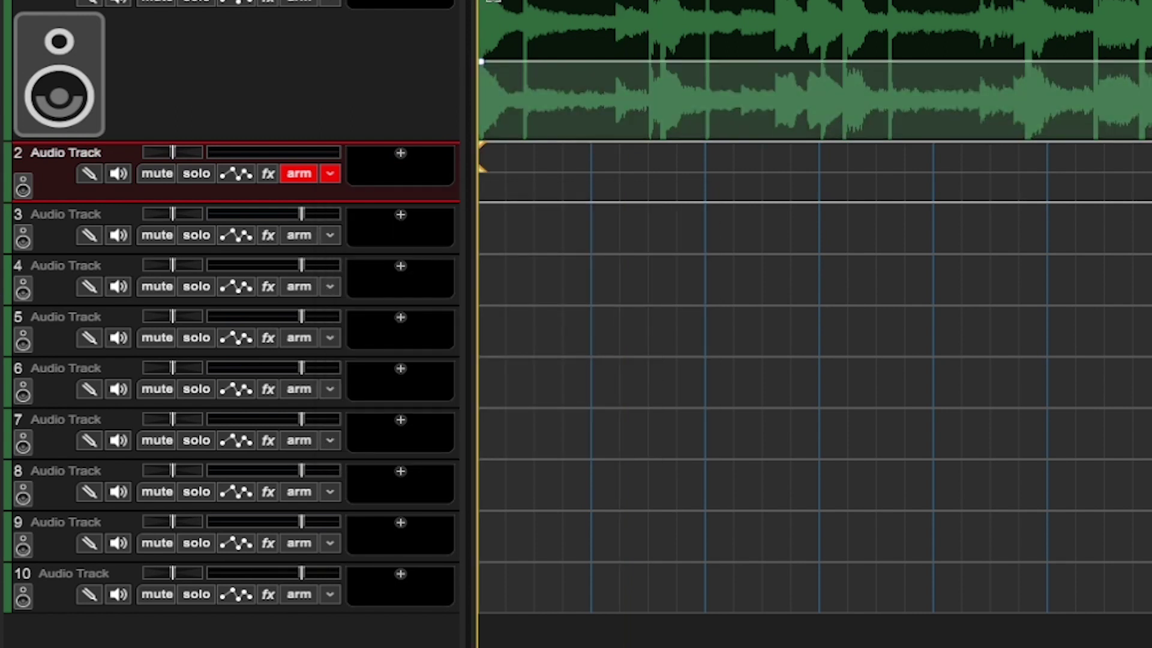
key(r)
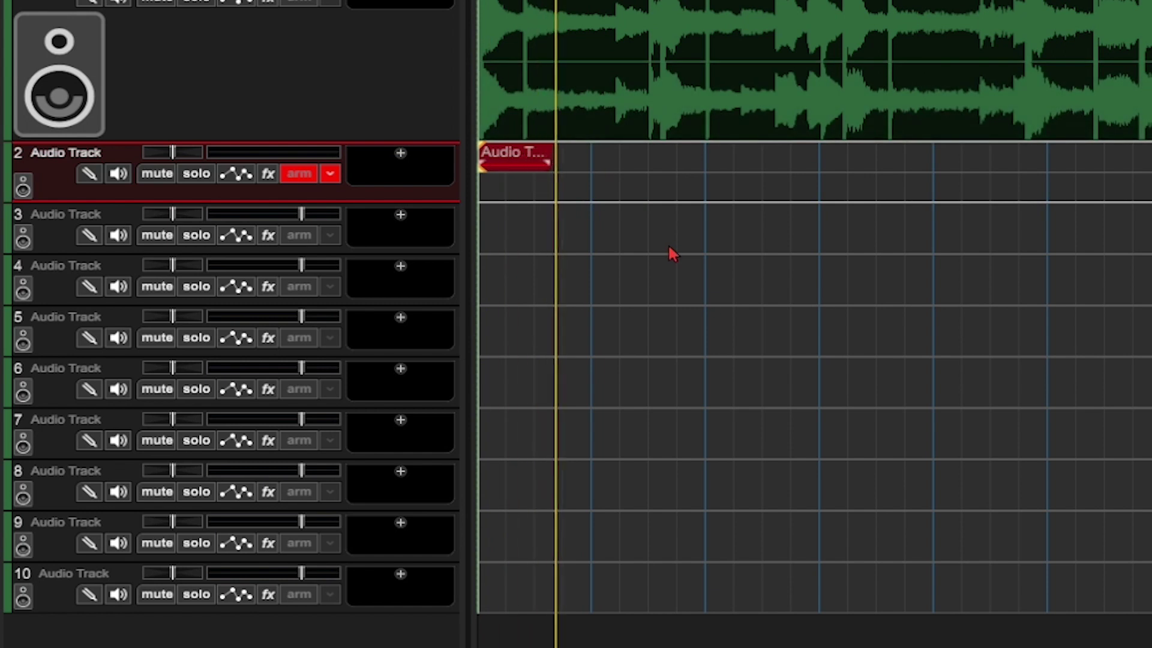
key(space)
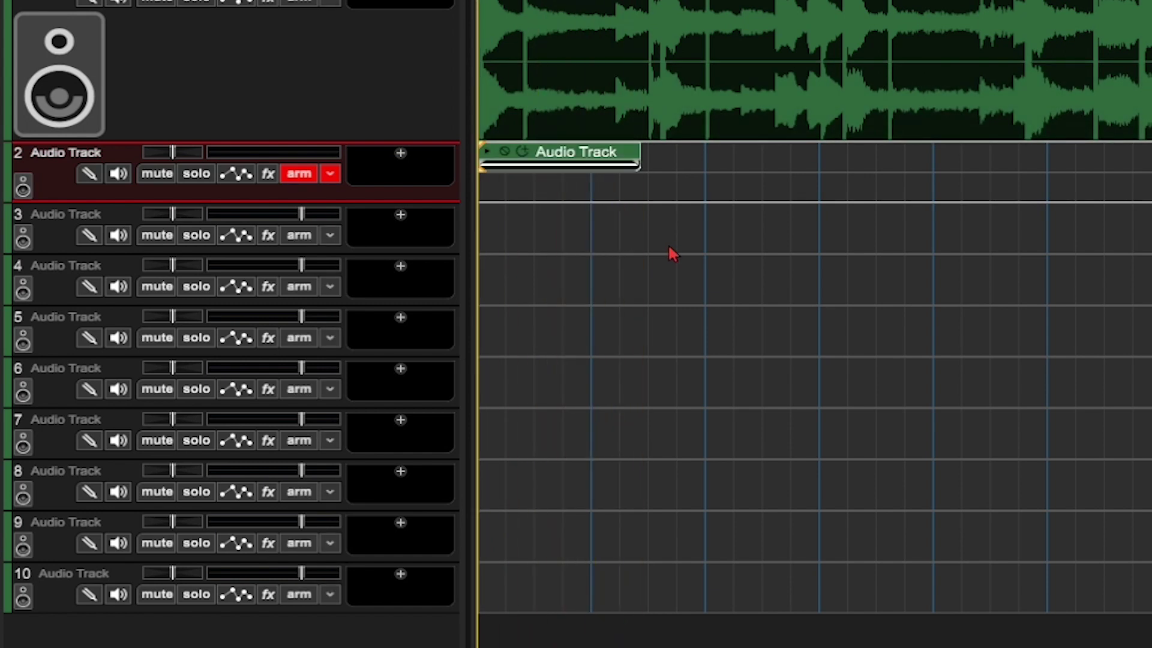
key(r)
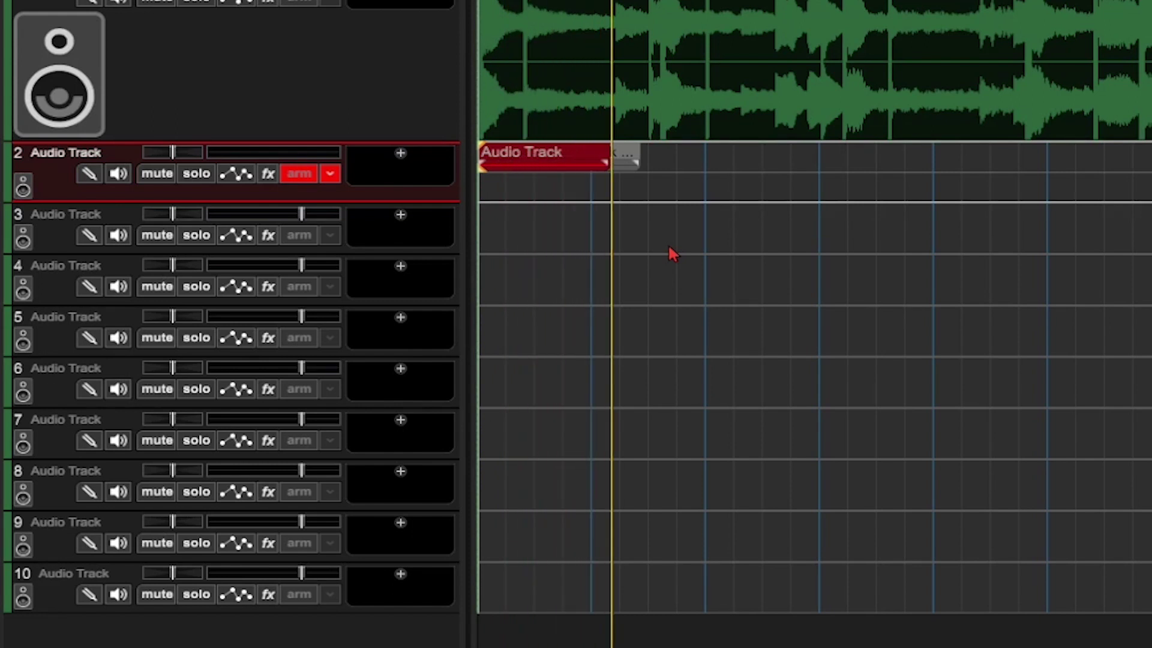
key(space)
key(ctrl+z)
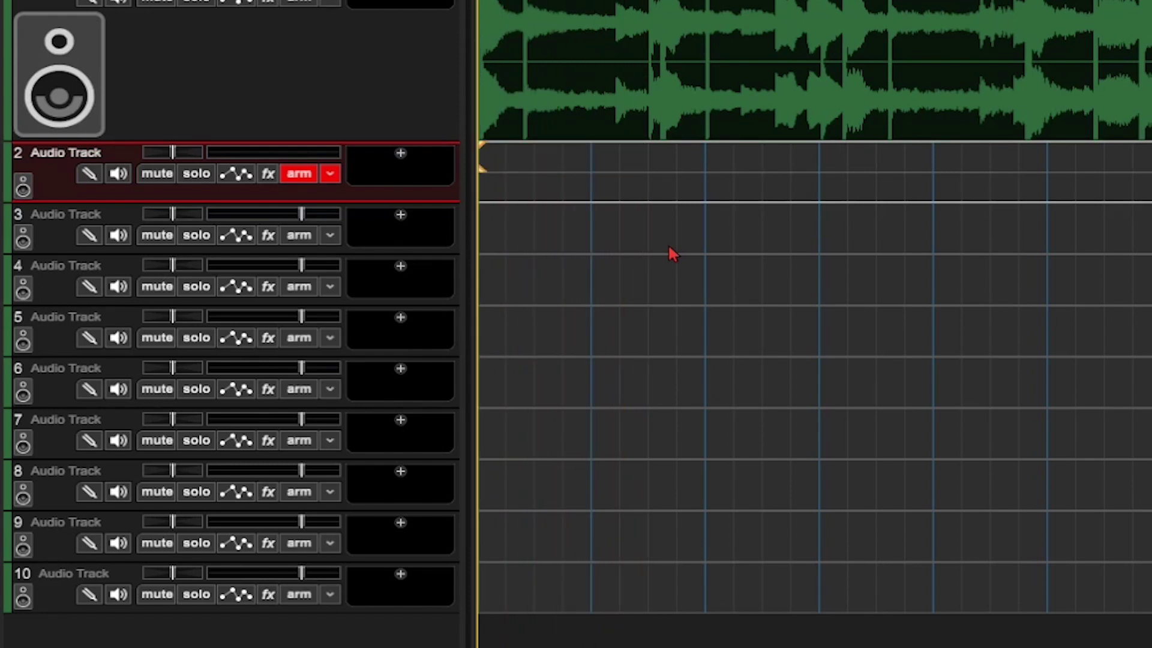
Review the audio input and recording mode options of armed track 2.
click(330, 174)
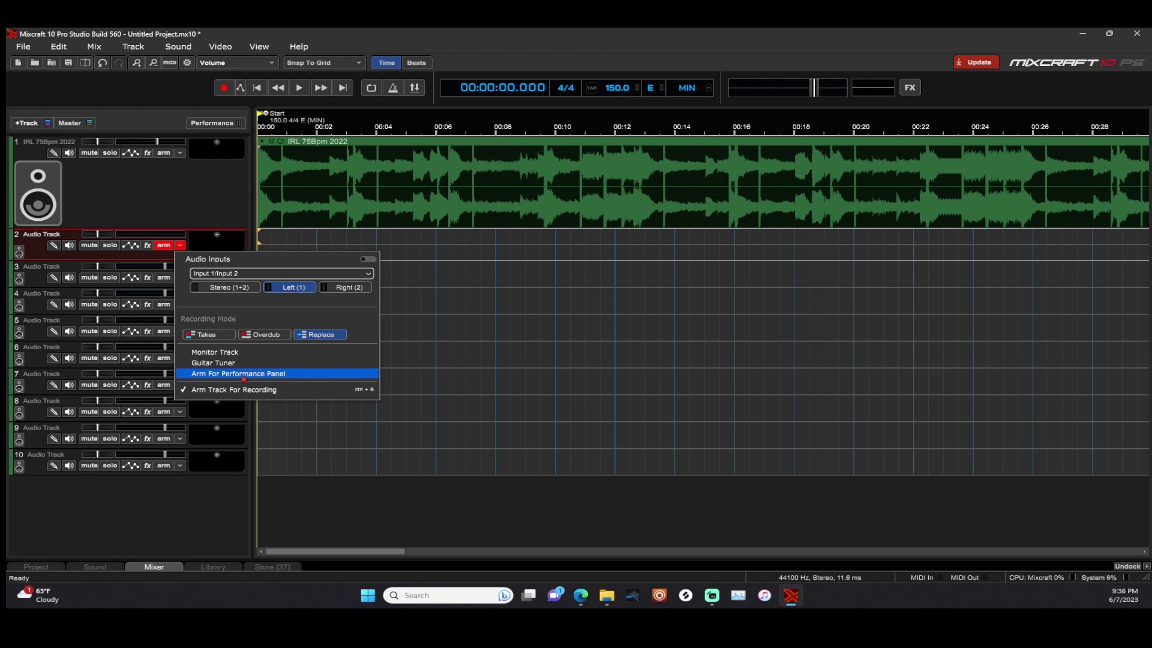
click(206, 218)
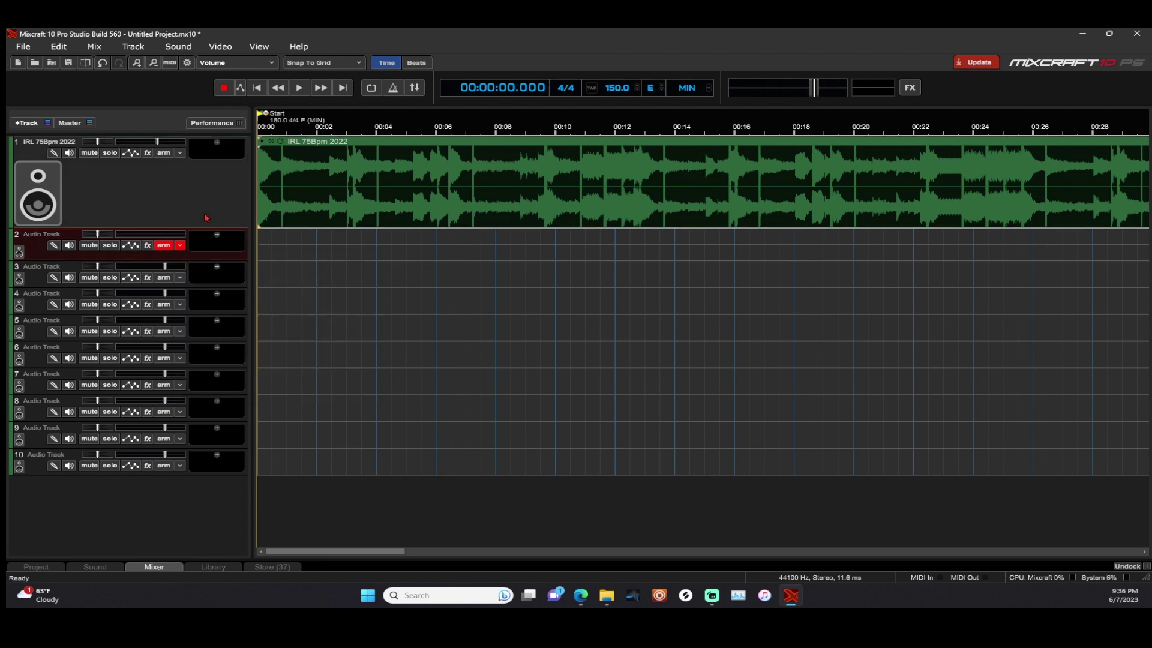
click(180, 245)
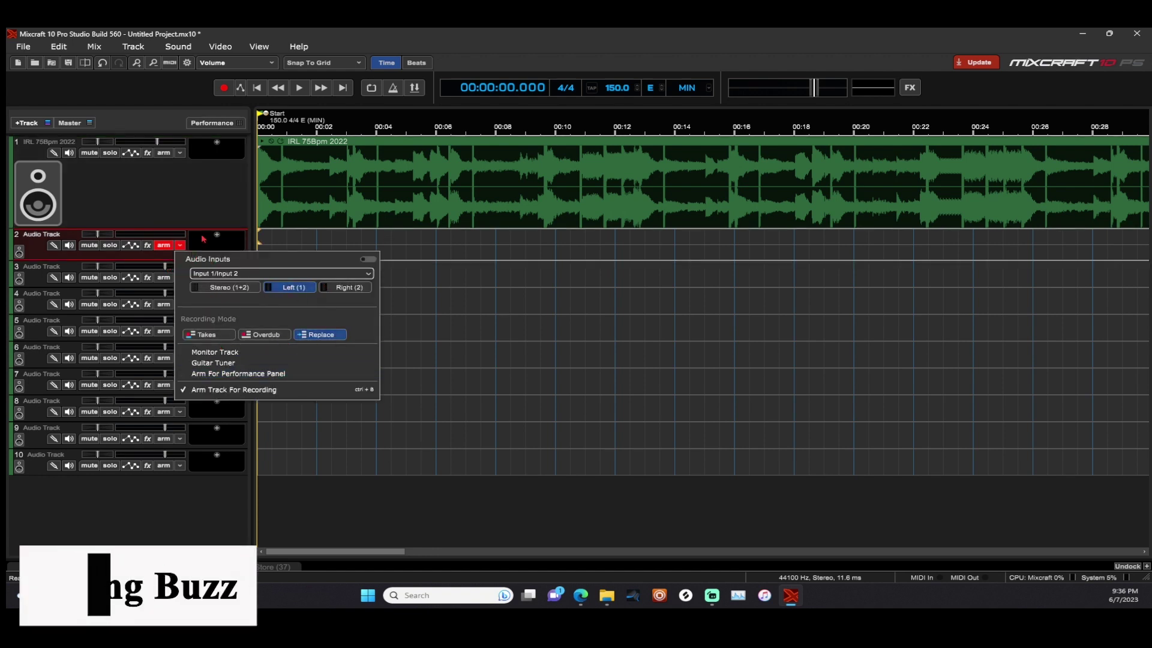
click(208, 218)
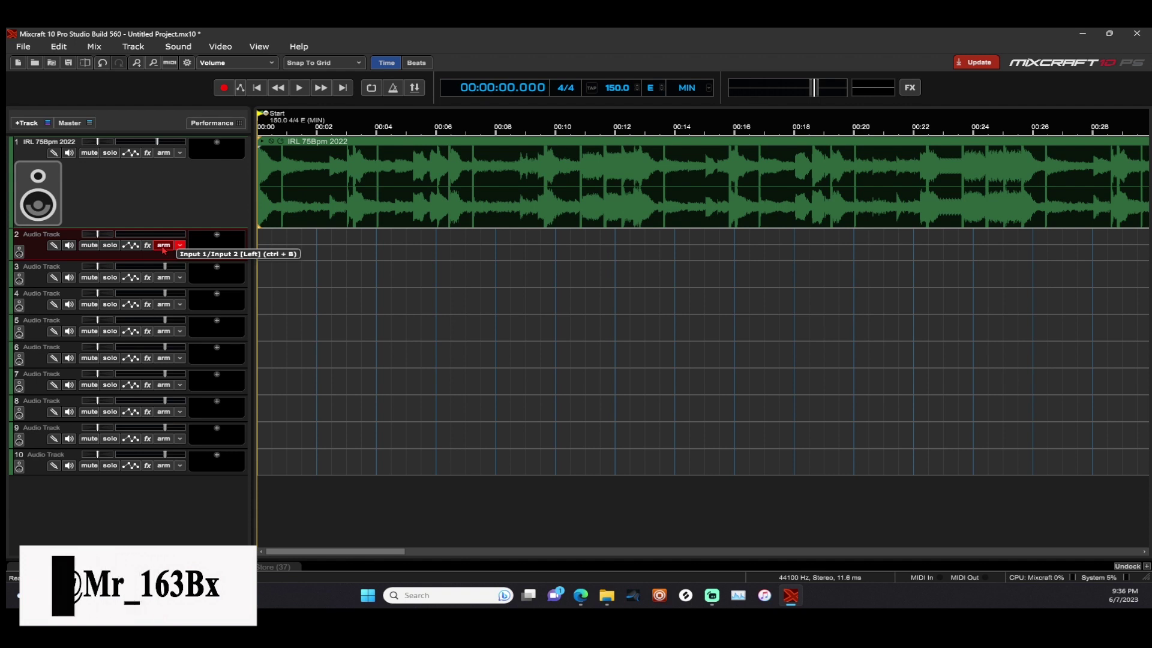
Record a test clip on track 2 from the project start, undo it, and record a shorter one in its place.
click(223, 91)
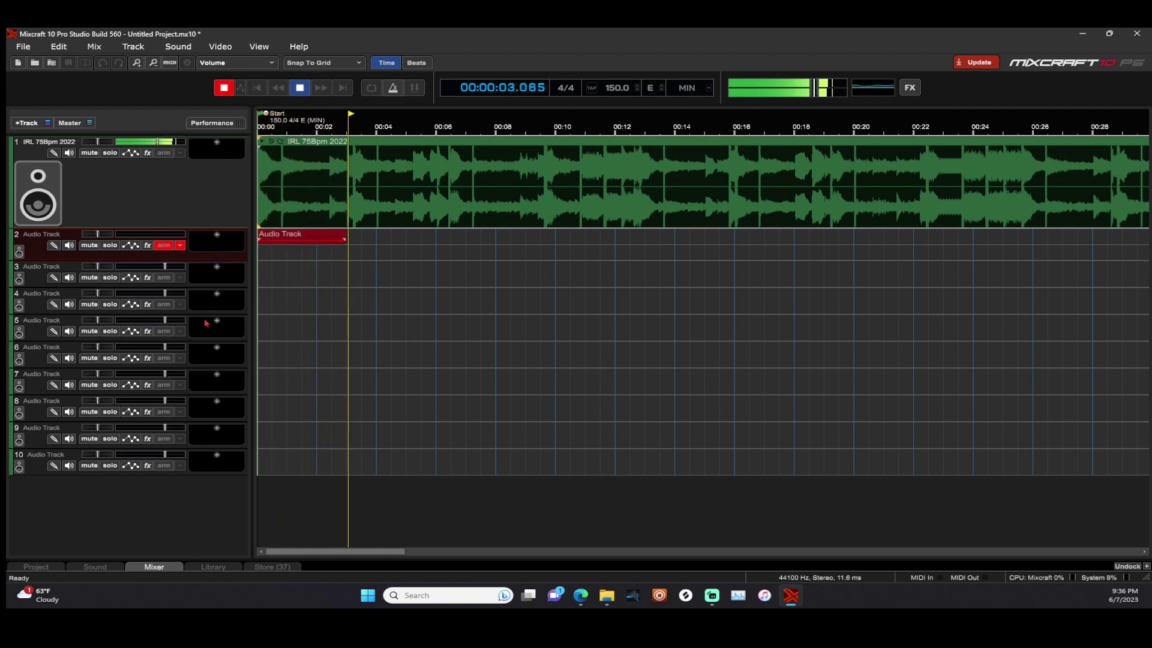
key(space)
key(ctrl+z)
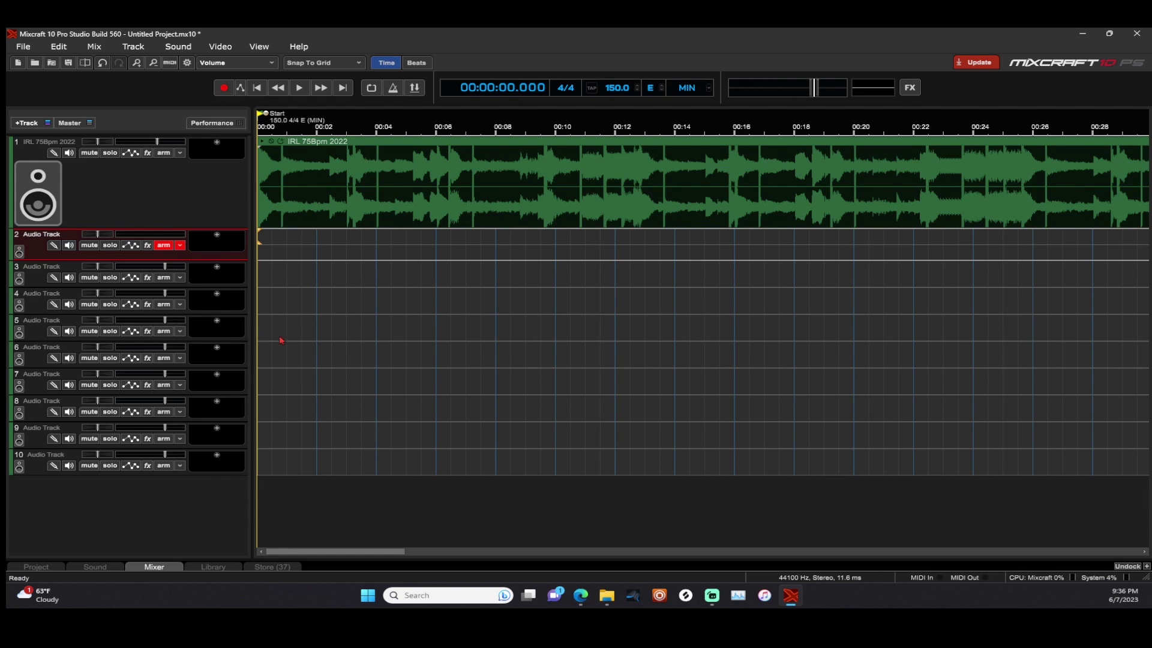
key(r)
key(space)
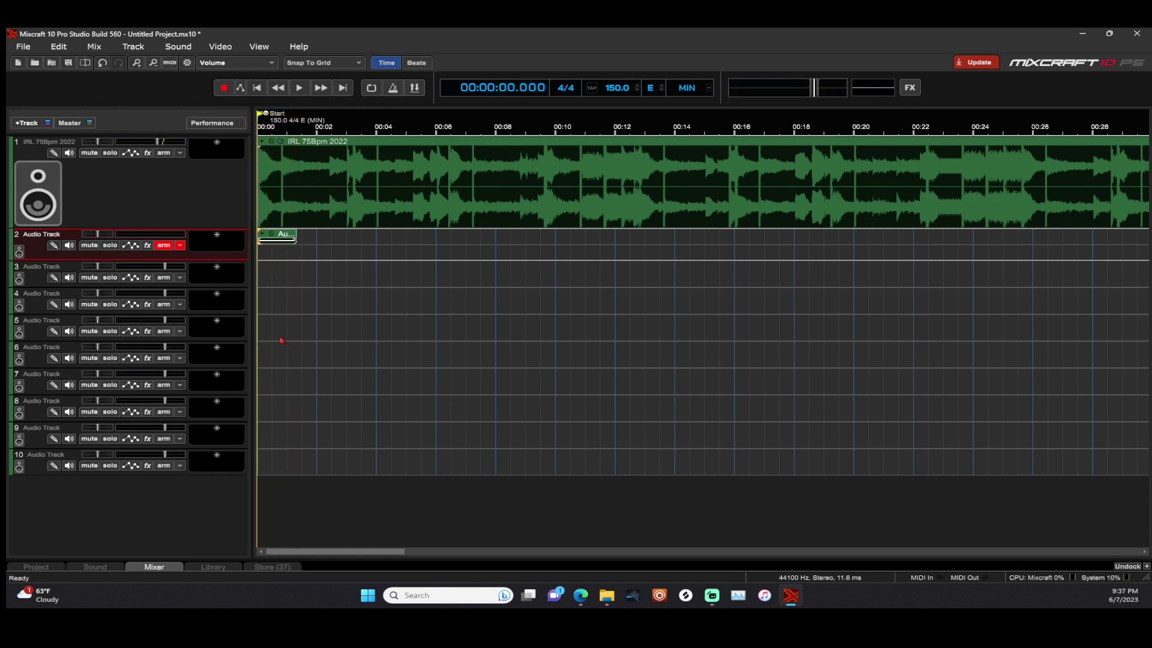